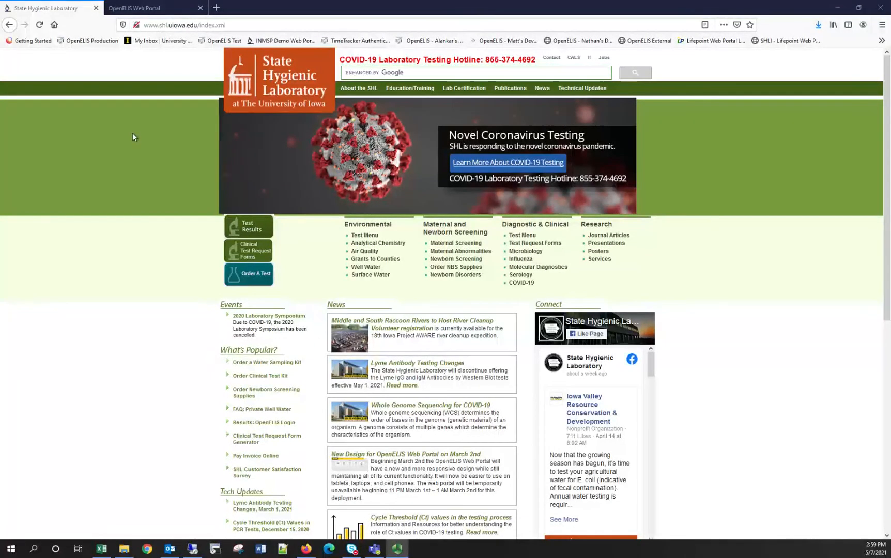
# Go to the OpenELIS web portal through the laboratory site's Test Results page and log in with the prefilled credentials.
pyautogui.click(248, 227)
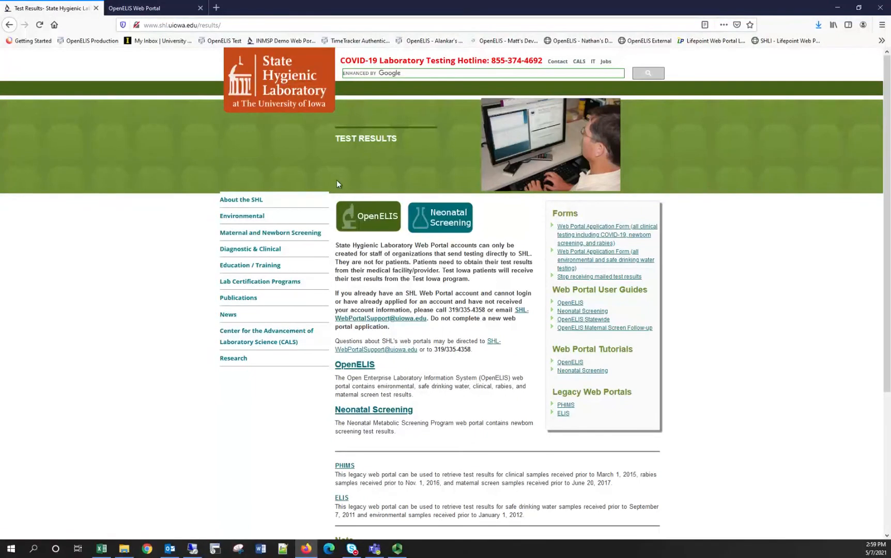
pyautogui.click(367, 226)
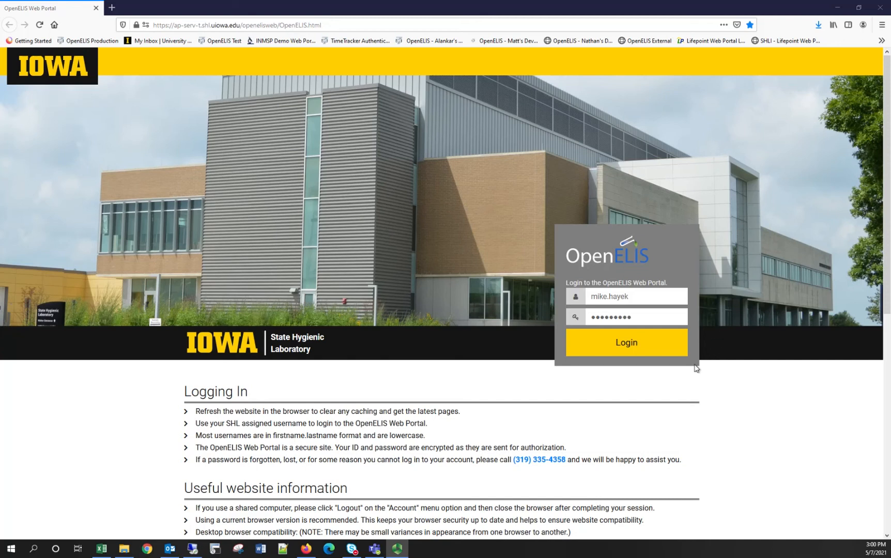
pyautogui.click(634, 346)
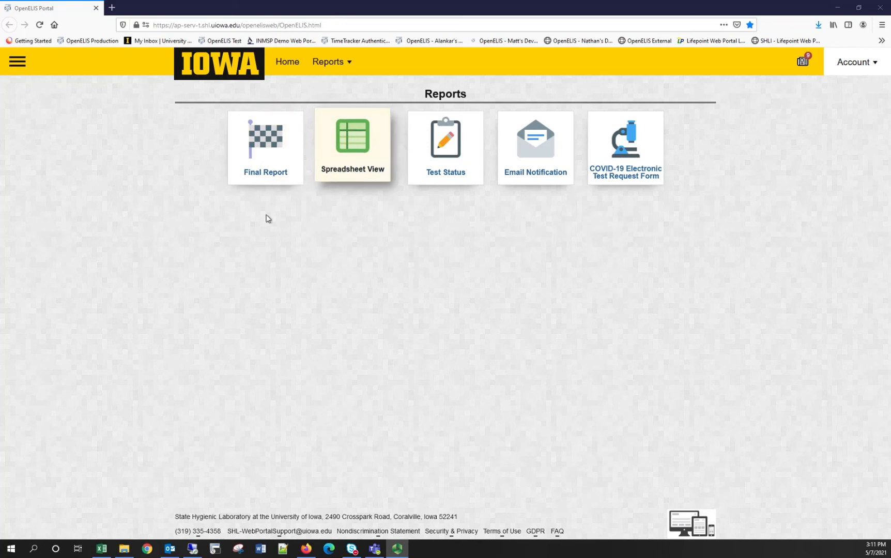
# Open the Final Report search and view the available project choices without selecting any.
pyautogui.click(262, 158)
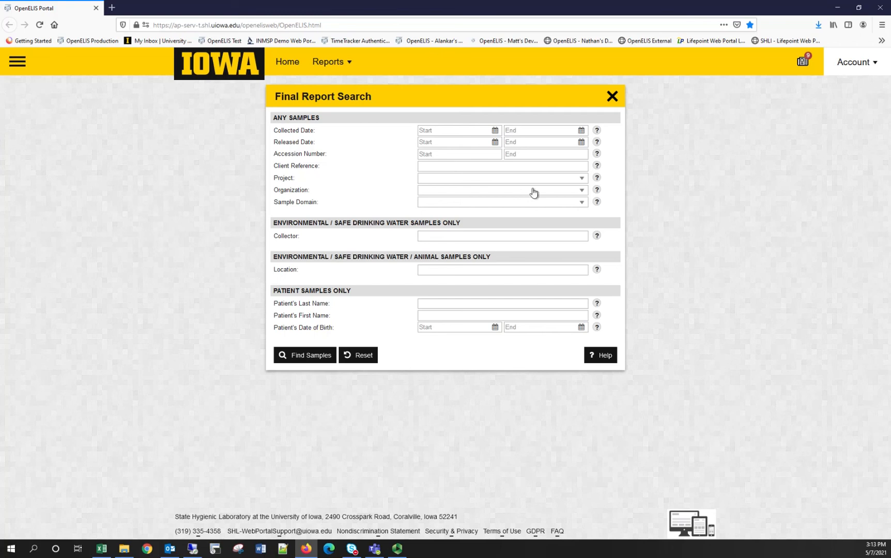
pyautogui.click(582, 180)
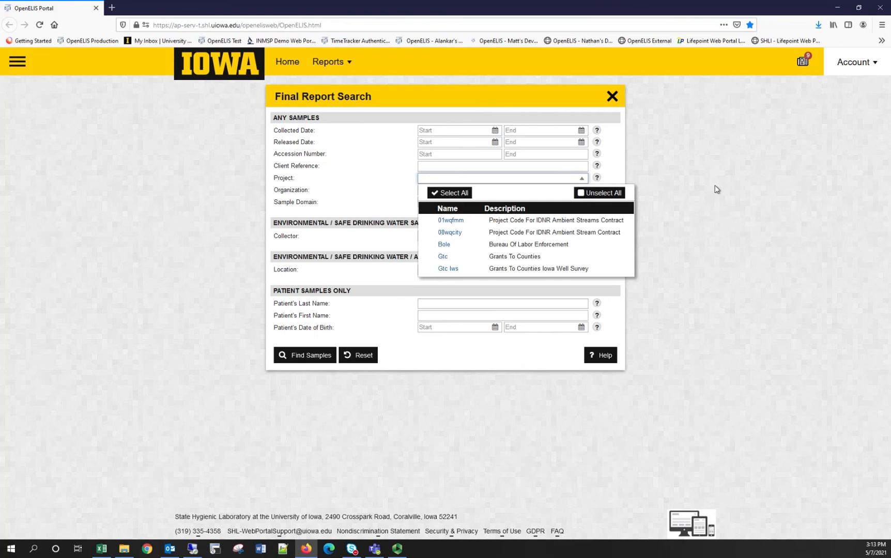
pyautogui.click(772, 183)
# Limit the search to the organizations Anytown Care Center, Anytown County Health Department and Anytown Excavating, Inc.
pyautogui.click(583, 192)
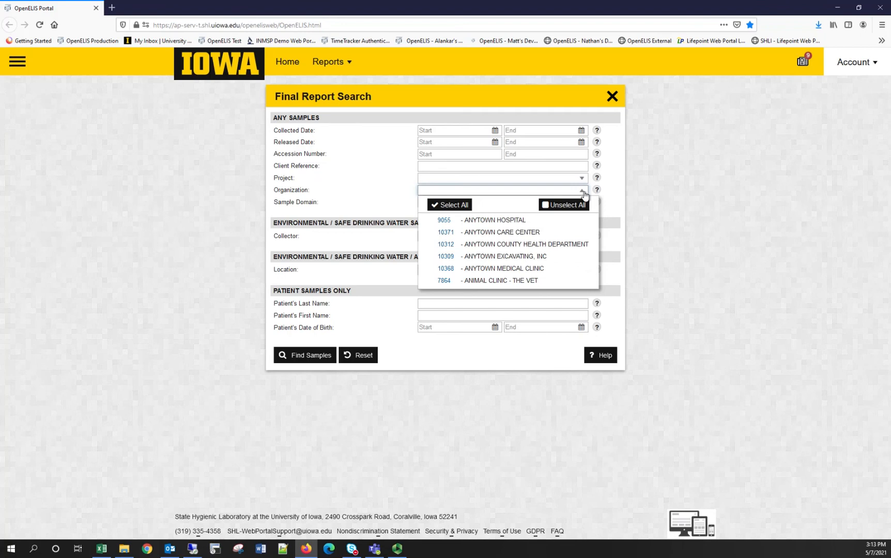
pyautogui.click(508, 234)
pyautogui.click(495, 244)
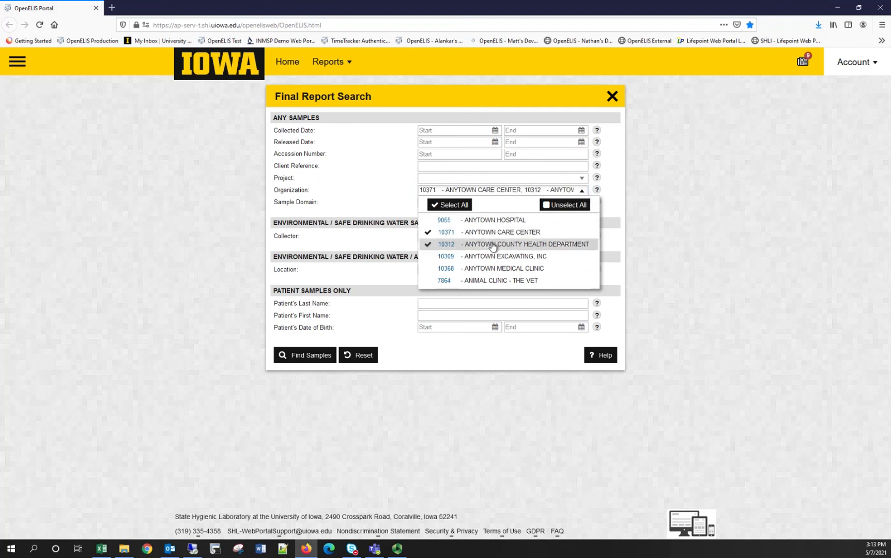
pyautogui.click(485, 258)
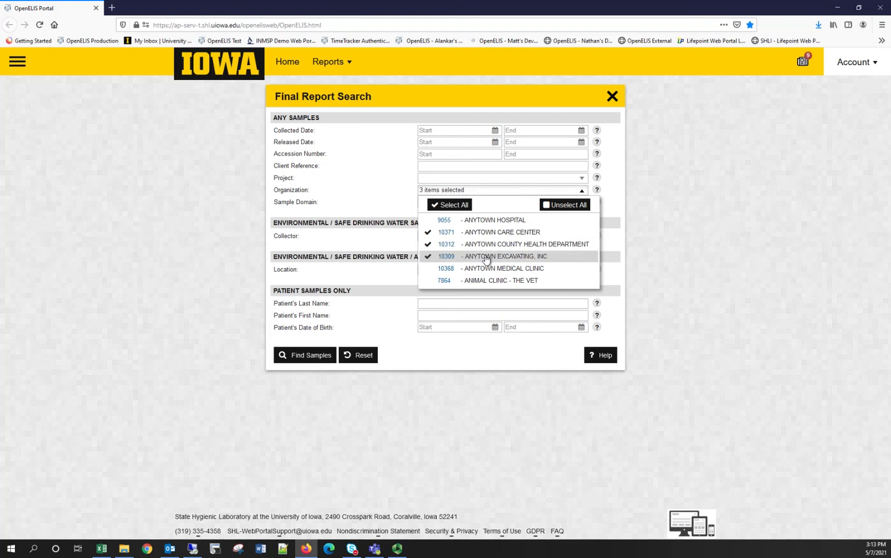
pyautogui.click(831, 174)
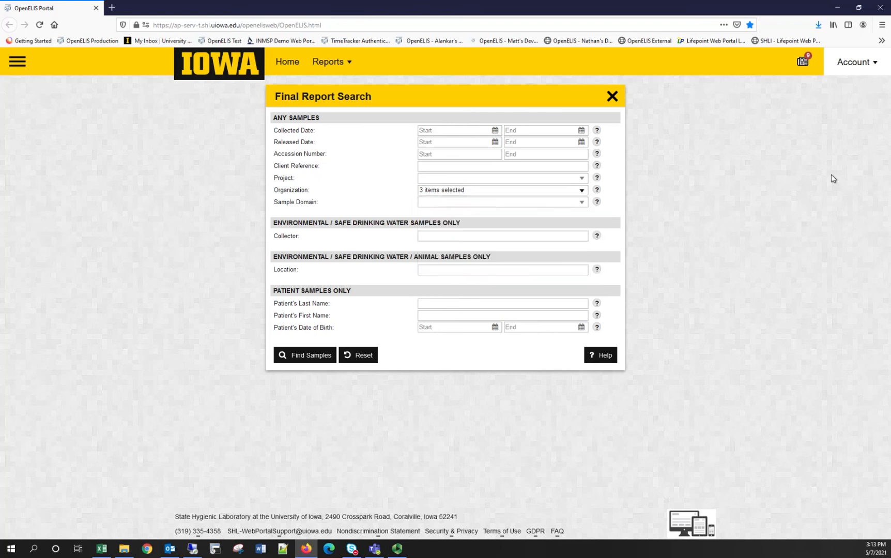
# Try SDWIS as the sample domain and change it to Clinical.
pyautogui.click(581, 204)
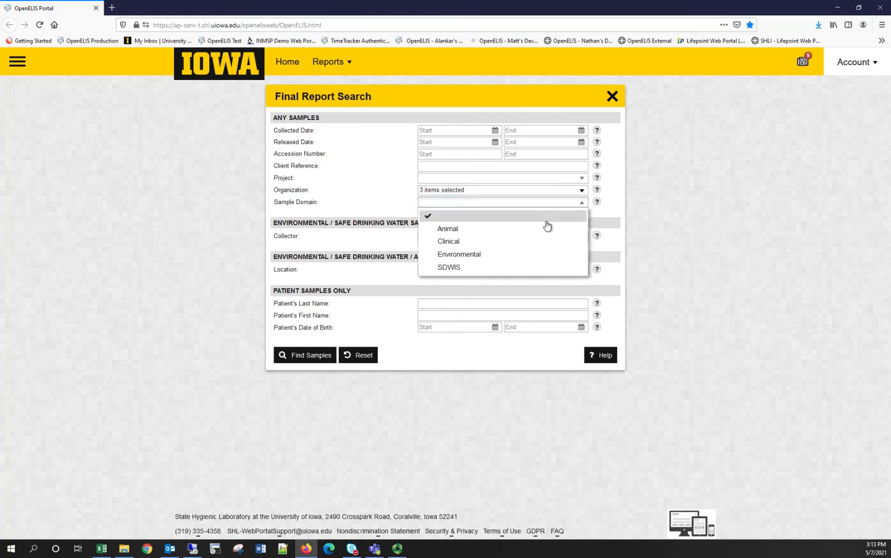
pyautogui.click(489, 268)
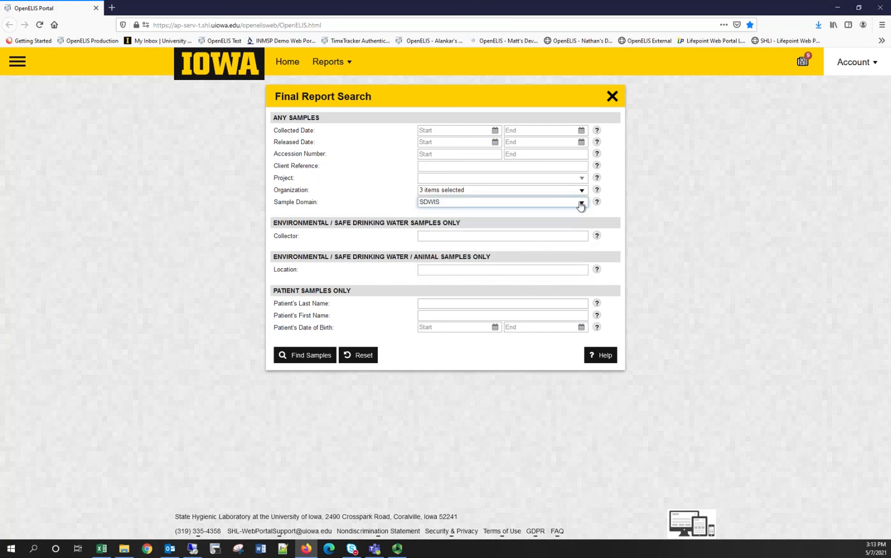
pyautogui.click(580, 203)
pyautogui.click(474, 243)
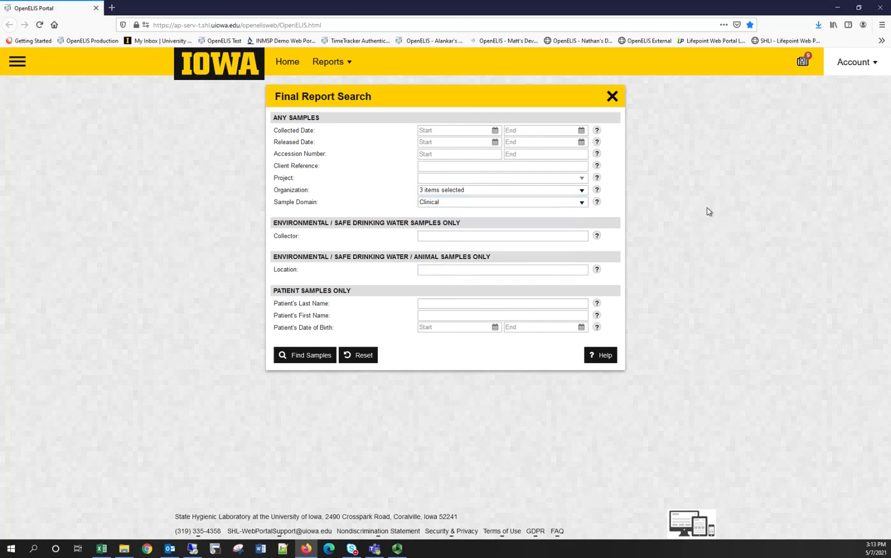
# Enter a surname between wildcards as the collector and lake* as the location, and clear all search criteria.
pyautogui.click(426, 236)
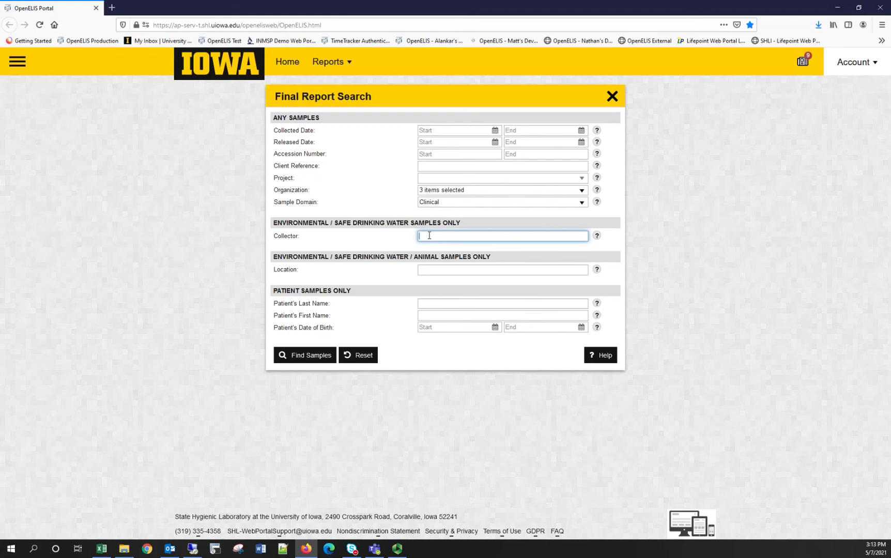
pyautogui.write('*smith*')
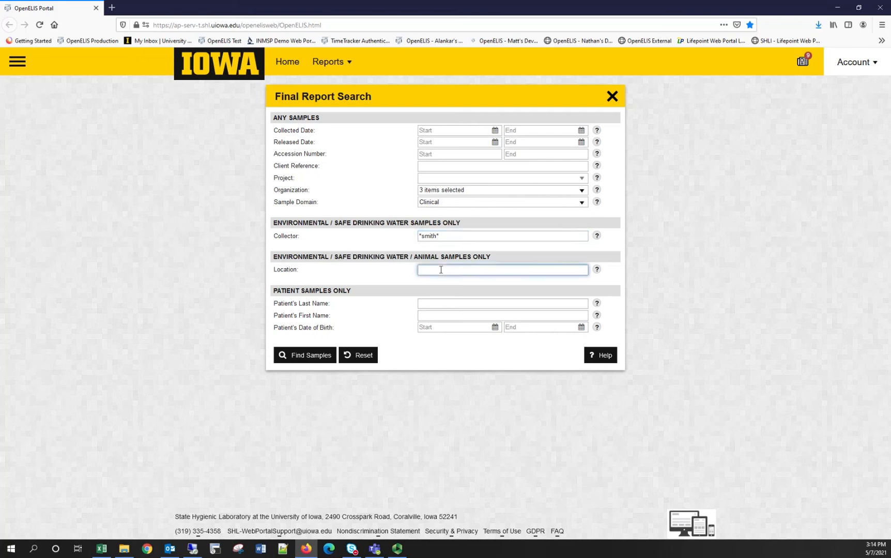
pyautogui.write('lake*')
pyautogui.click(365, 358)
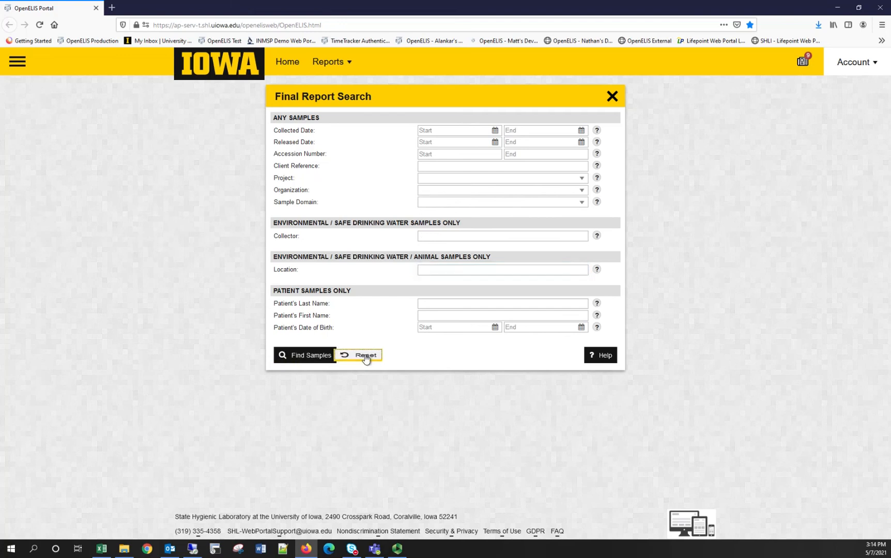
# Read the Final Report search help on fields, date formats and wildcards, and close it.
pyautogui.click(603, 357)
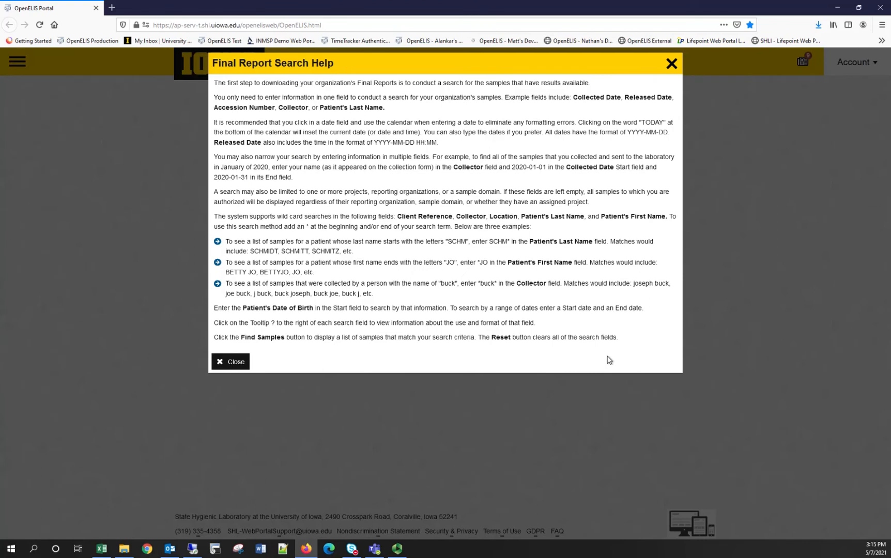
pyautogui.click(671, 62)
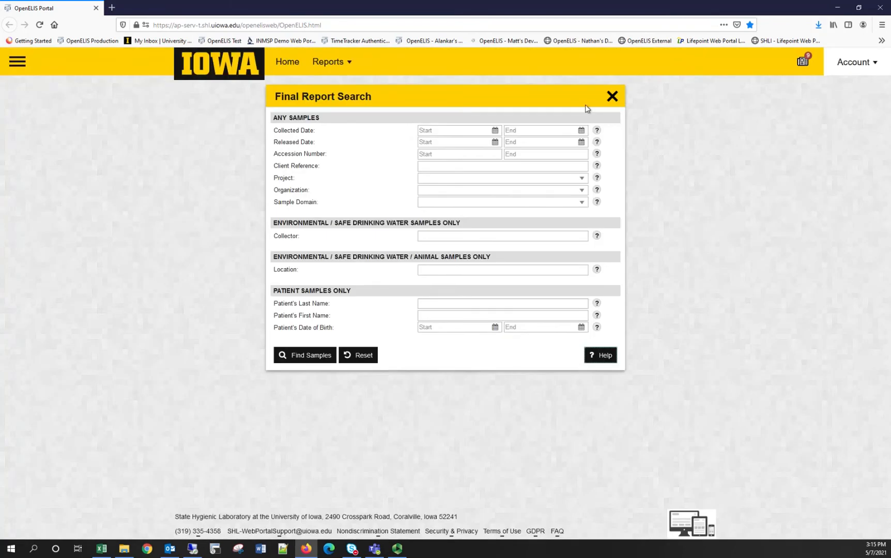
# Set the collected date range from 2021-05-01 to 2021-05-07, and reset the search form.
pyautogui.click(435, 129)
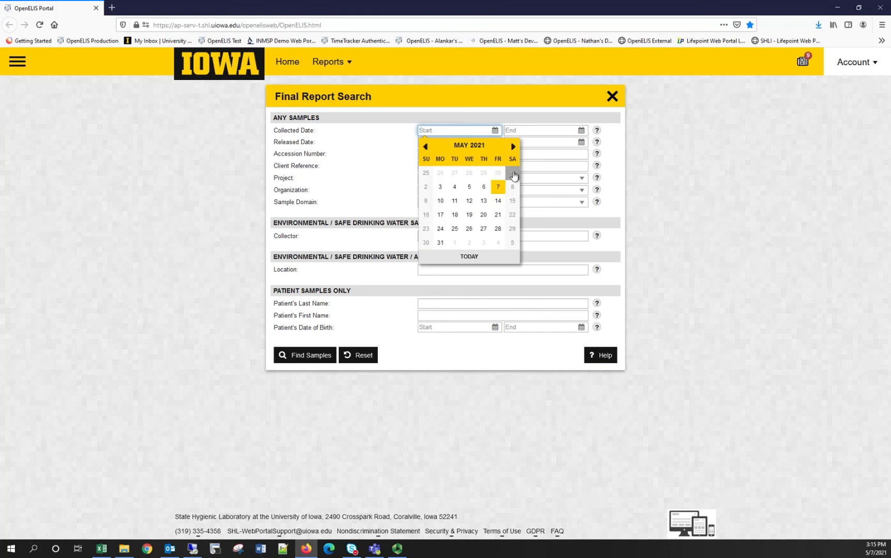
pyautogui.click(512, 174)
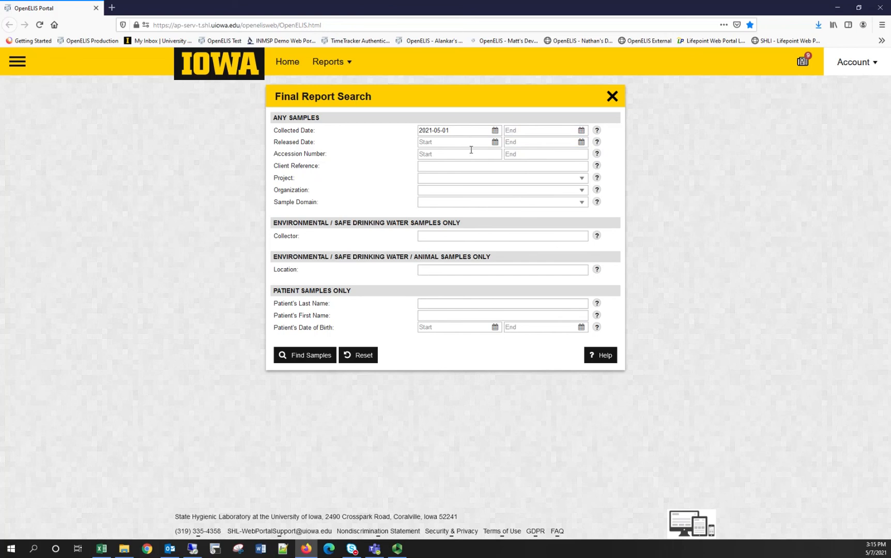
pyautogui.click(520, 130)
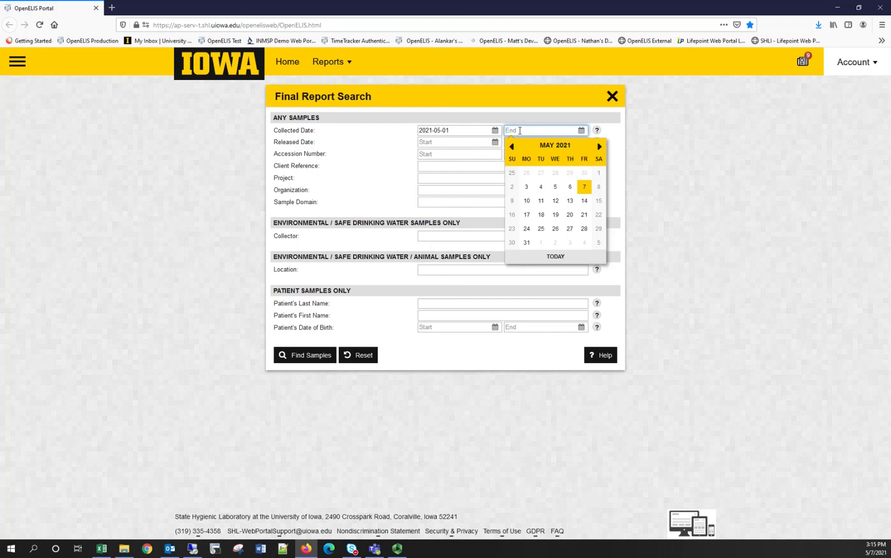
pyautogui.click(584, 187)
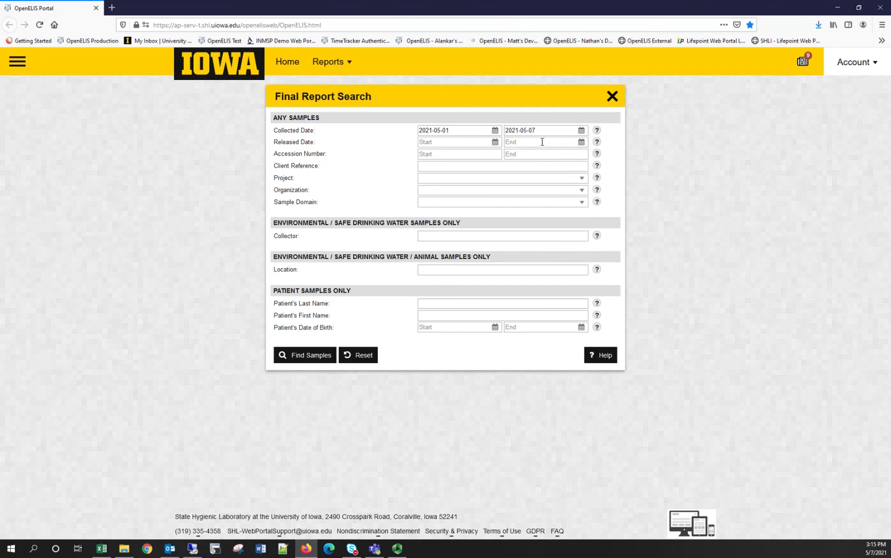
pyautogui.click(291, 356)
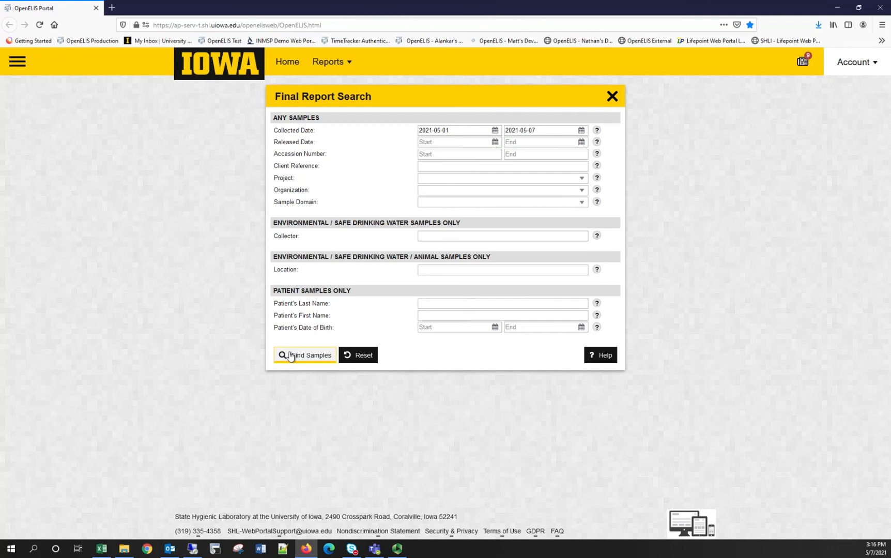
pyautogui.click(358, 356)
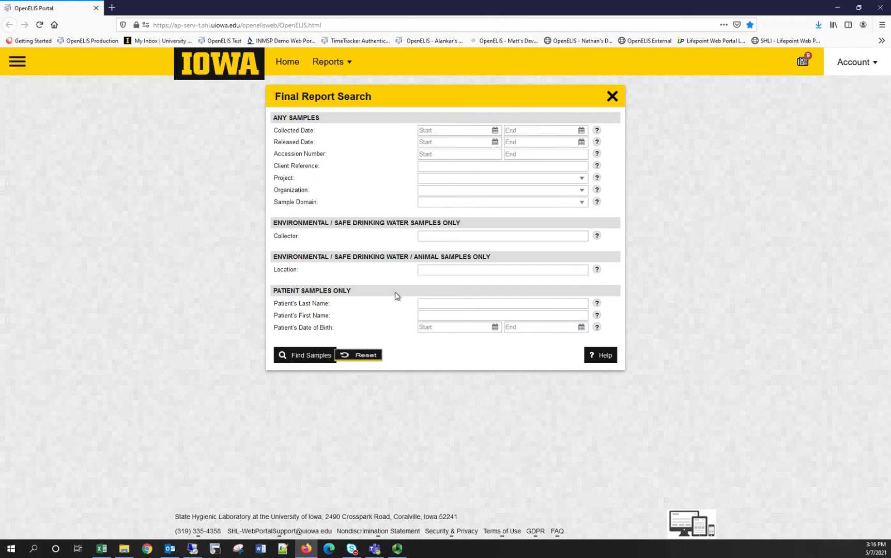
pyautogui.click(445, 142)
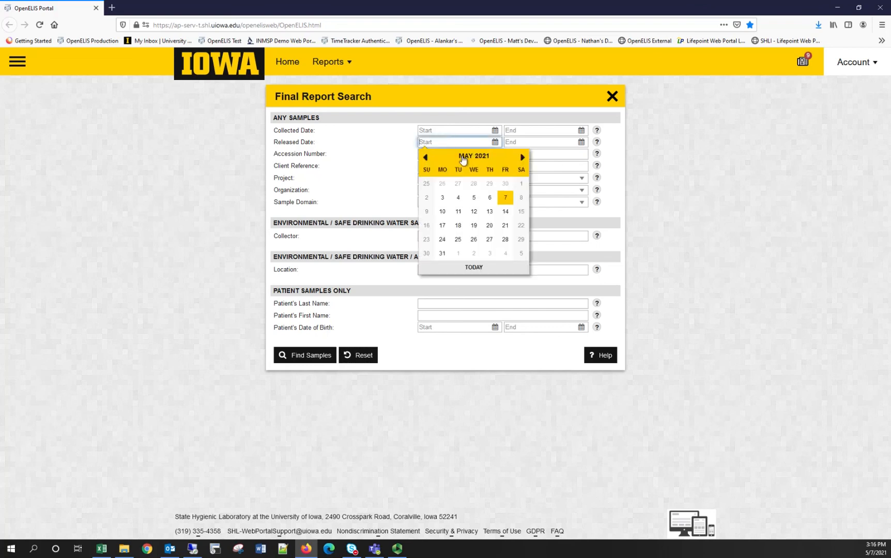
pyautogui.click(489, 198)
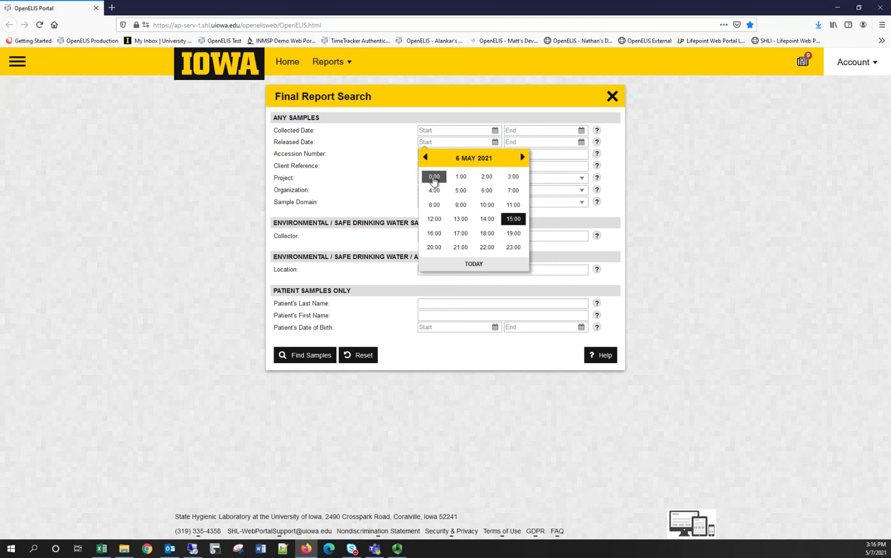
pyautogui.click(434, 179)
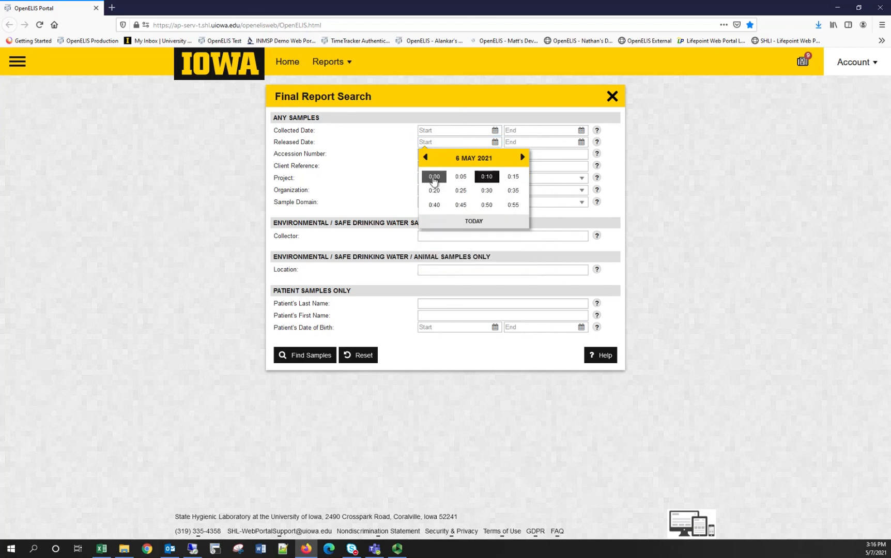
pyautogui.click(433, 180)
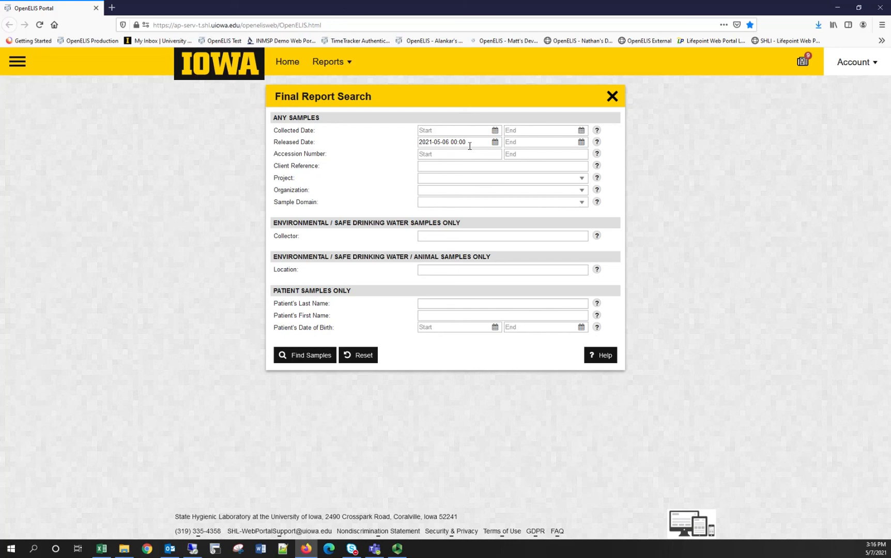
pyautogui.click(529, 144)
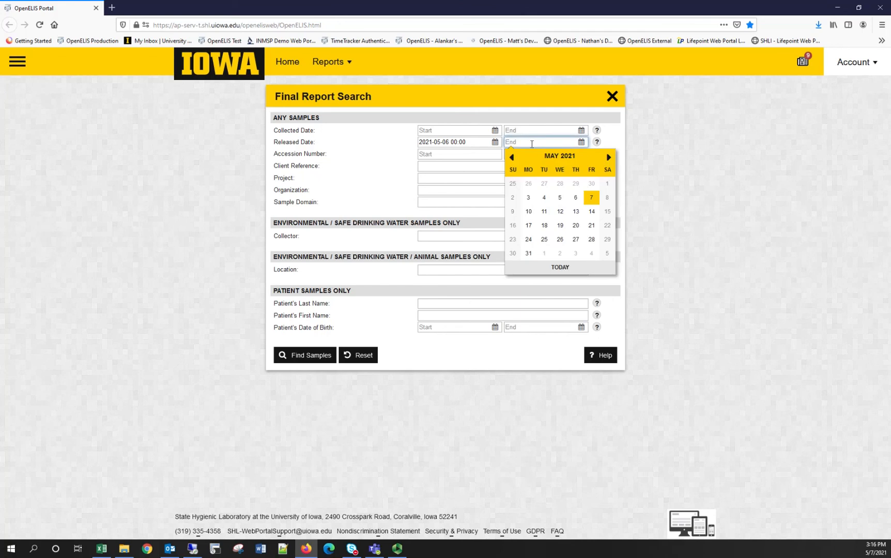
pyautogui.click(565, 267)
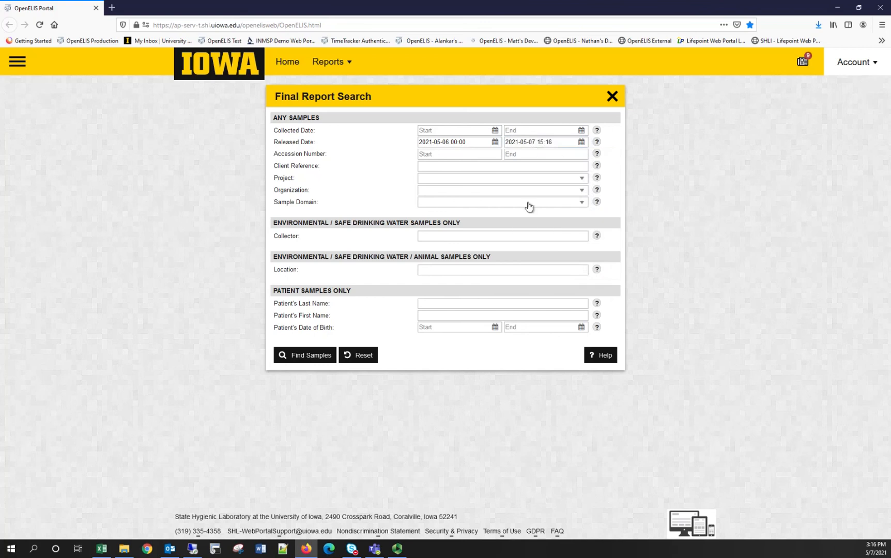
pyautogui.click(305, 360)
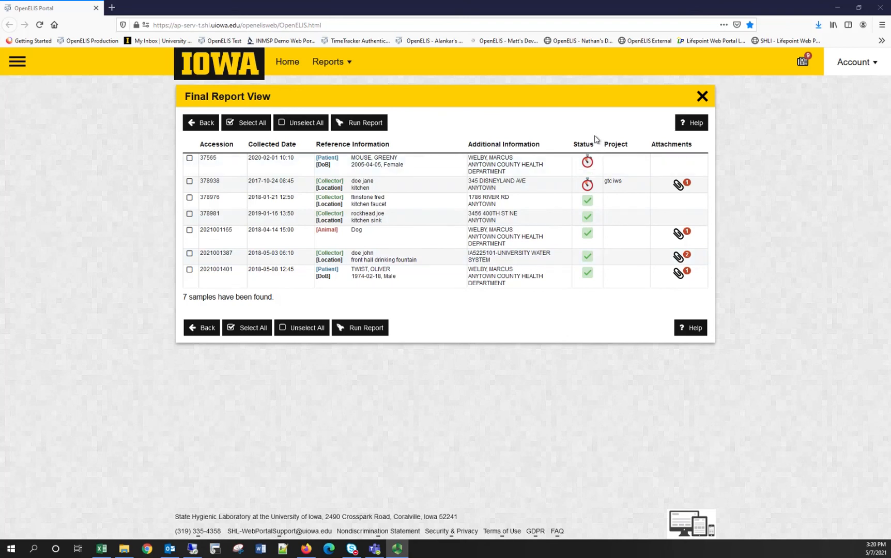
# View the TRF PDF attached to the front hall drinking fountain sample, and close the document and the attachment list.
pyautogui.moveTo(593, 163)
pyautogui.click(686, 256)
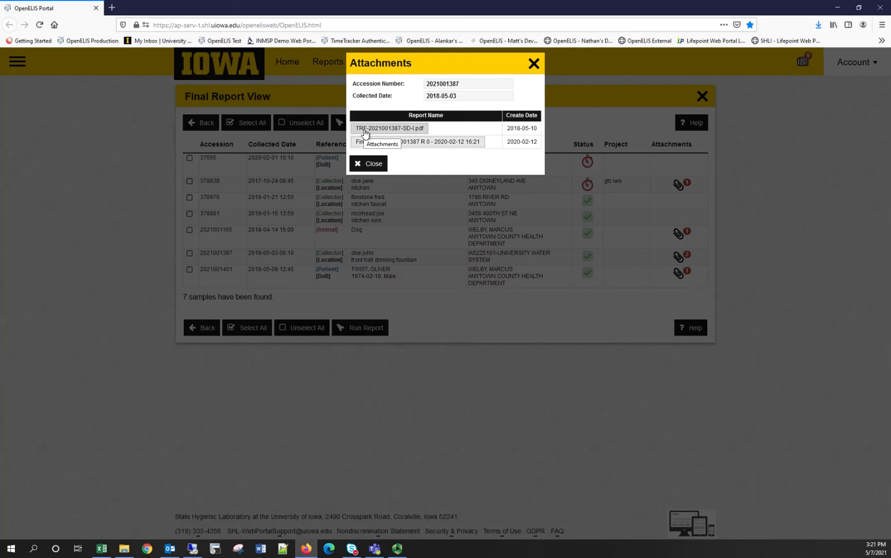
pyautogui.click(408, 132)
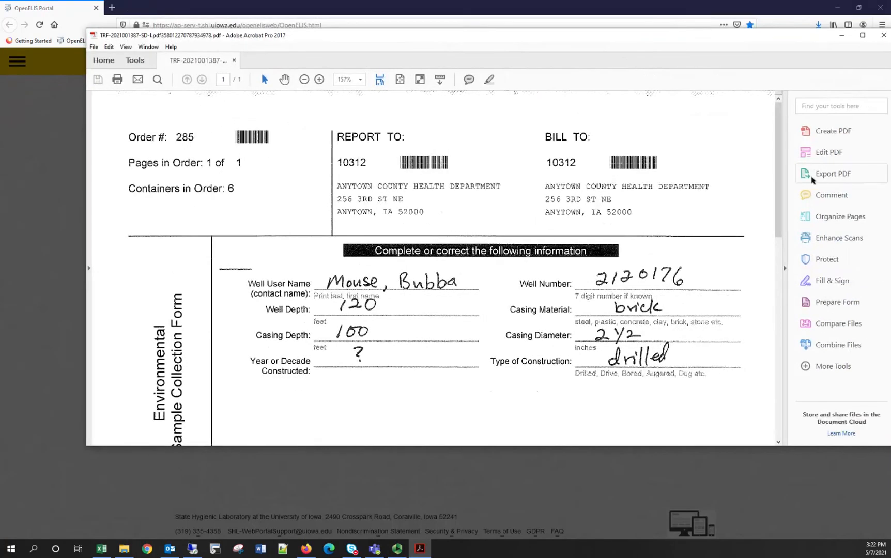
pyautogui.moveTo(777, 220); pyautogui.dragTo(788, 139)
pyautogui.click(884, 35)
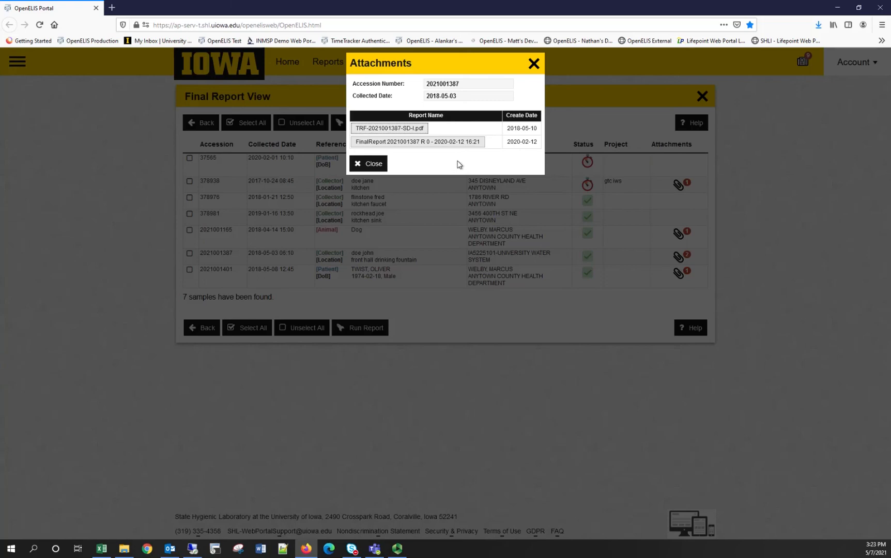
pyautogui.click(381, 169)
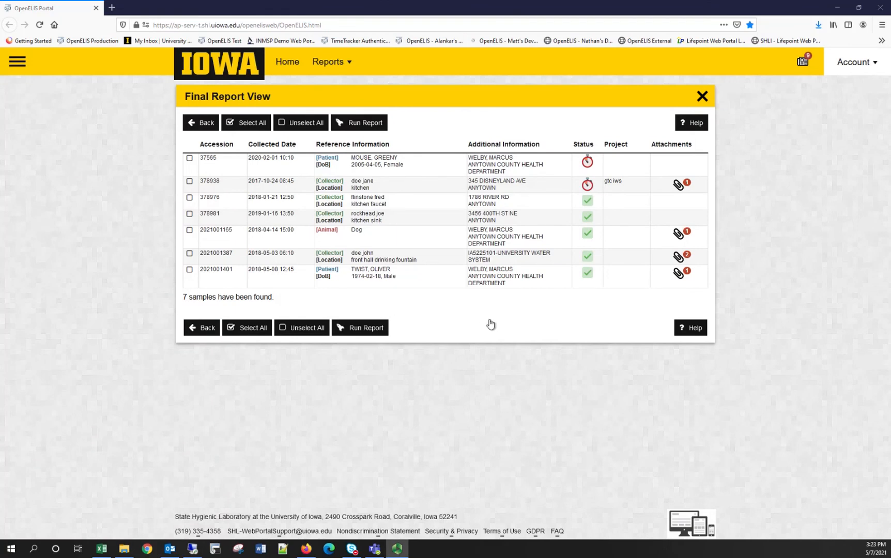
# Run the final report for all the found samples, and look through and close the resulting PDF.
pyautogui.click(189, 159)
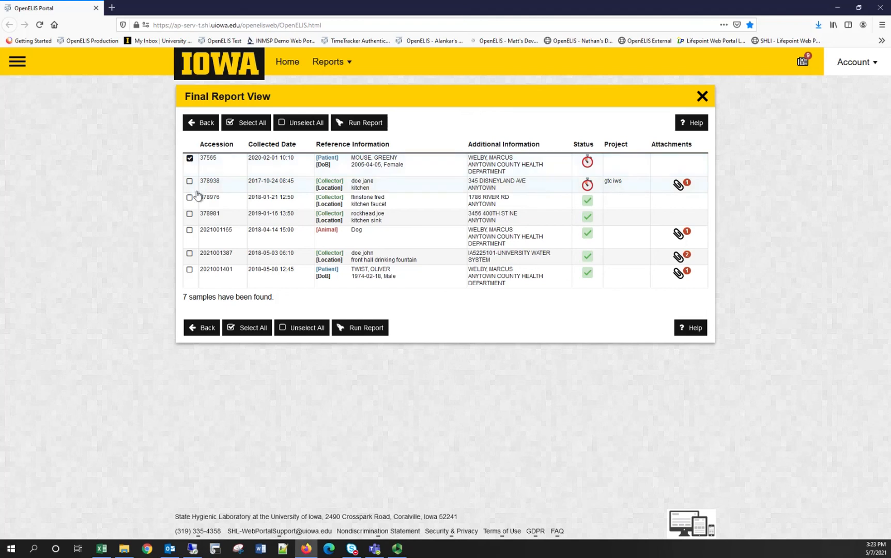
pyautogui.click(189, 198)
pyautogui.click(189, 214)
pyautogui.click(252, 331)
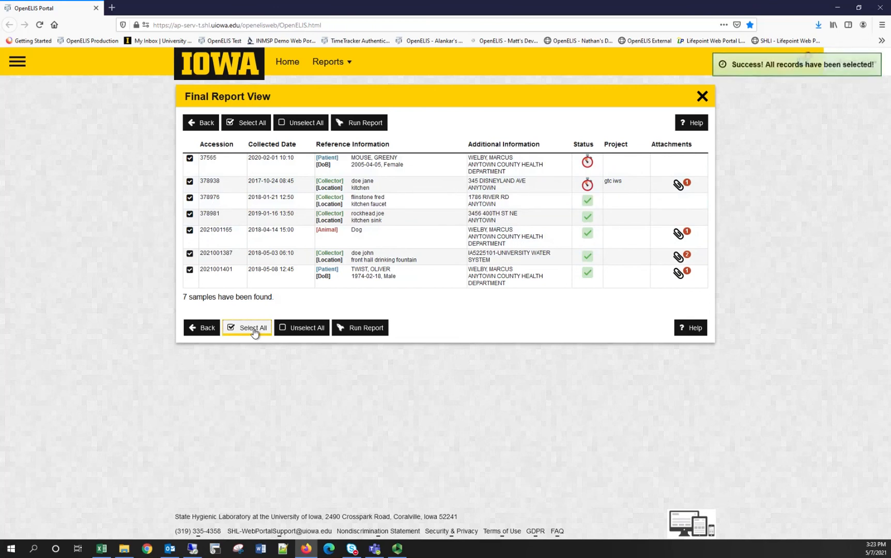
pyautogui.click(364, 329)
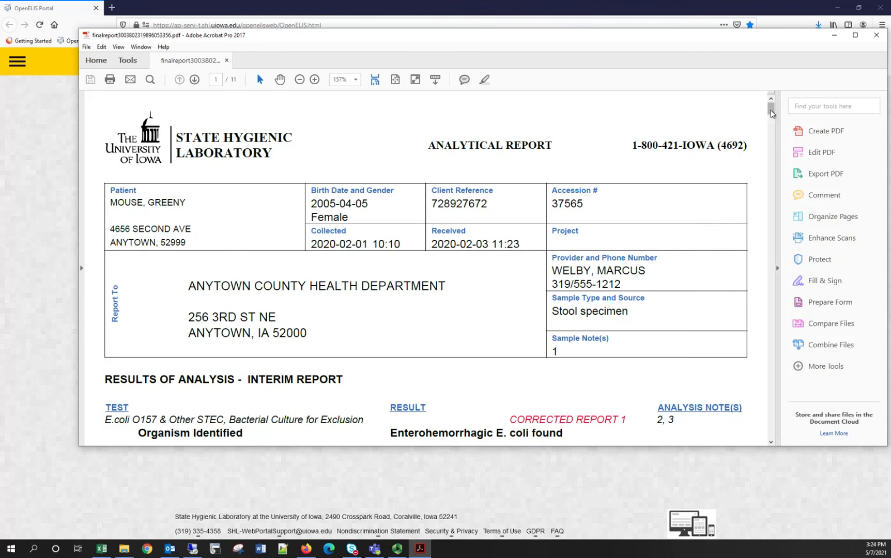
pyautogui.moveTo(771, 110); pyautogui.dragTo(770, 216)
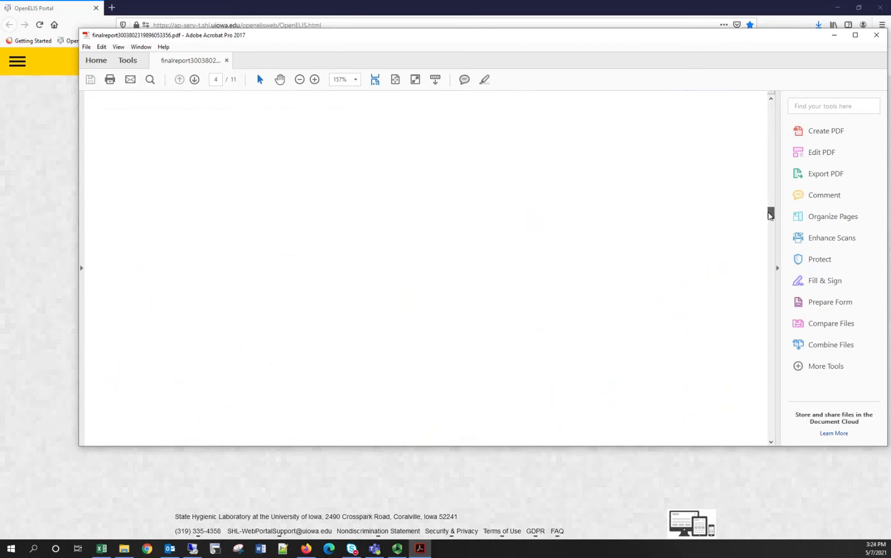
pyautogui.click(872, 39)
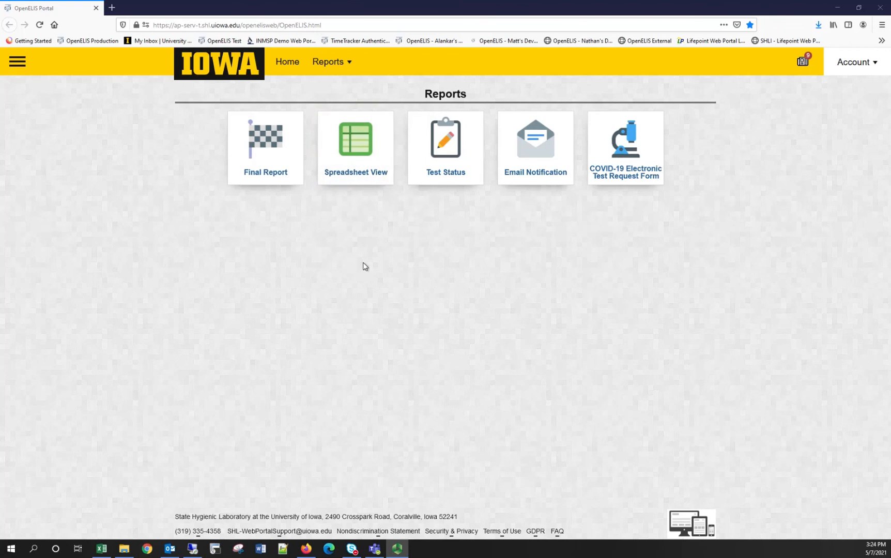
# Start a Spreadsheet View for the organization ANYTOWN HOSPITAL and include all Sample, Analysis, Organization and Clinical fields.
pyautogui.click(349, 165)
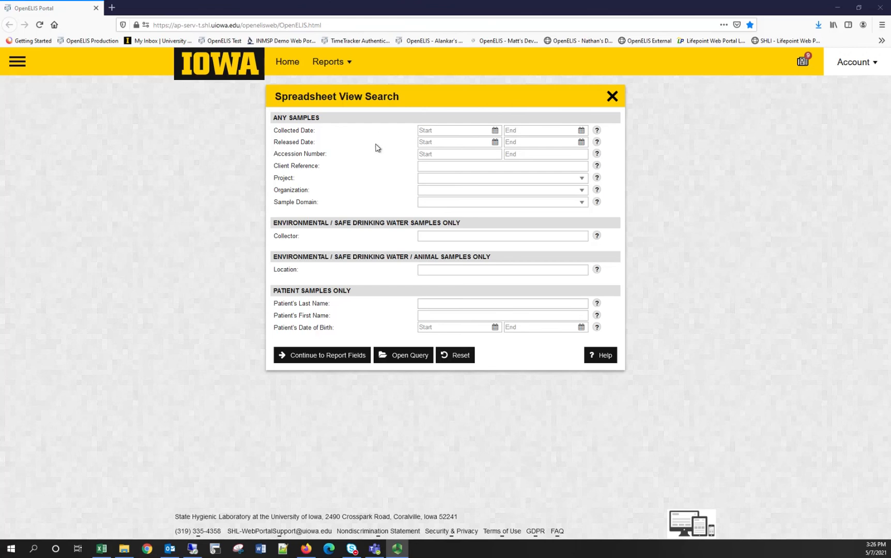
pyautogui.click(333, 361)
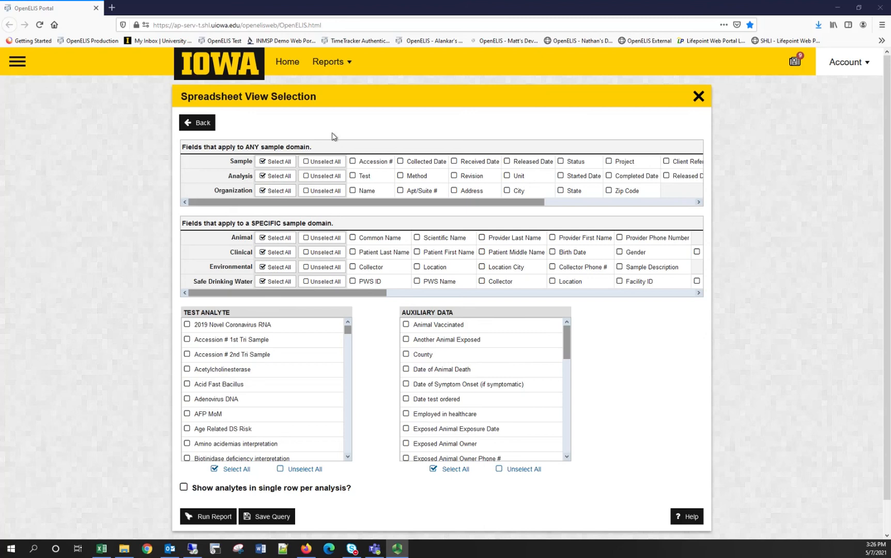
pyautogui.click(276, 163)
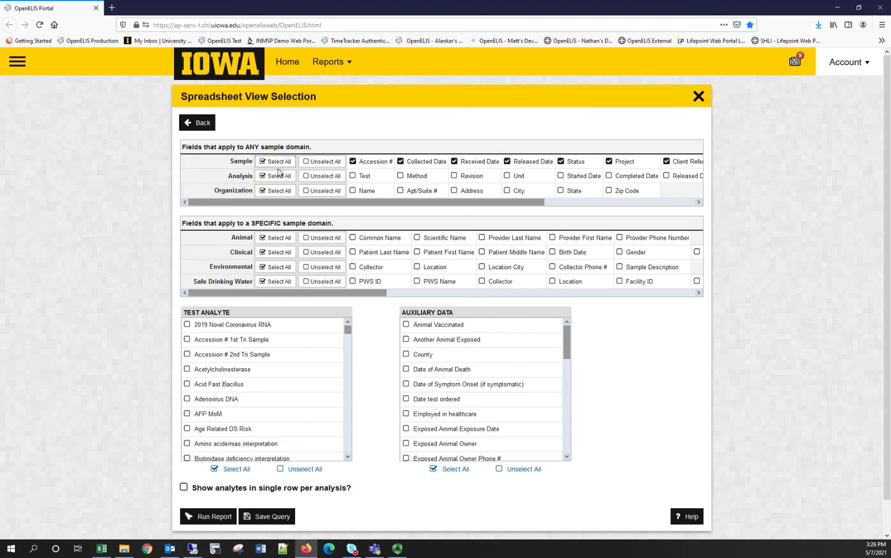
pyautogui.click(277, 176)
pyautogui.click(276, 191)
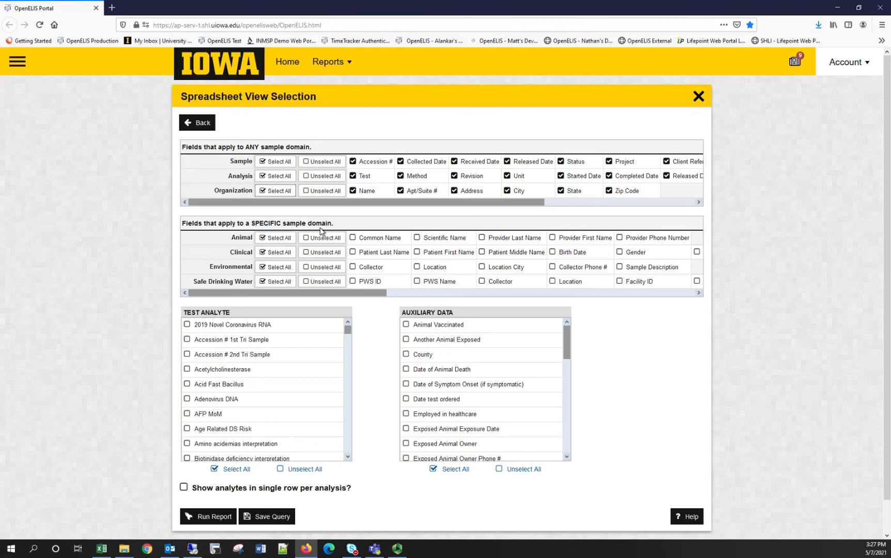
pyautogui.click(283, 256)
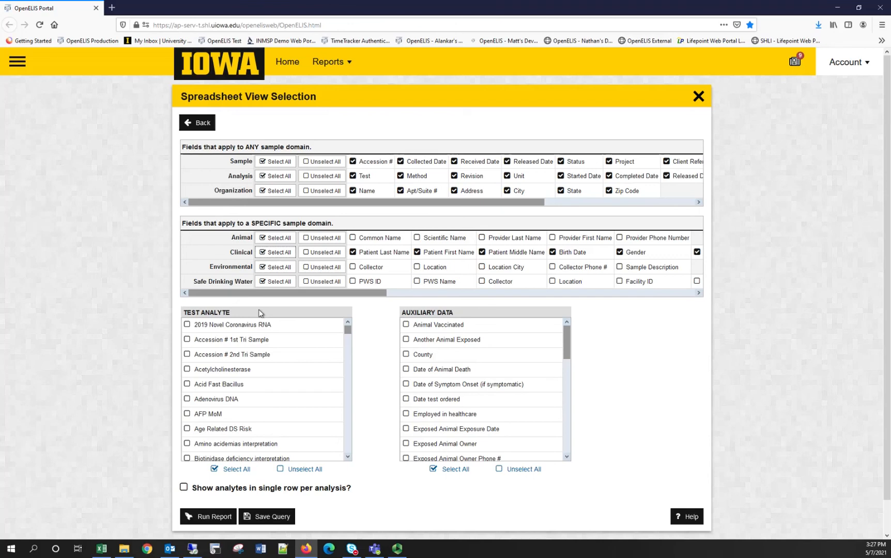
# Include all test analytes and all auxiliary data, and show analytes in a single row per analysis.
pyautogui.click(187, 325)
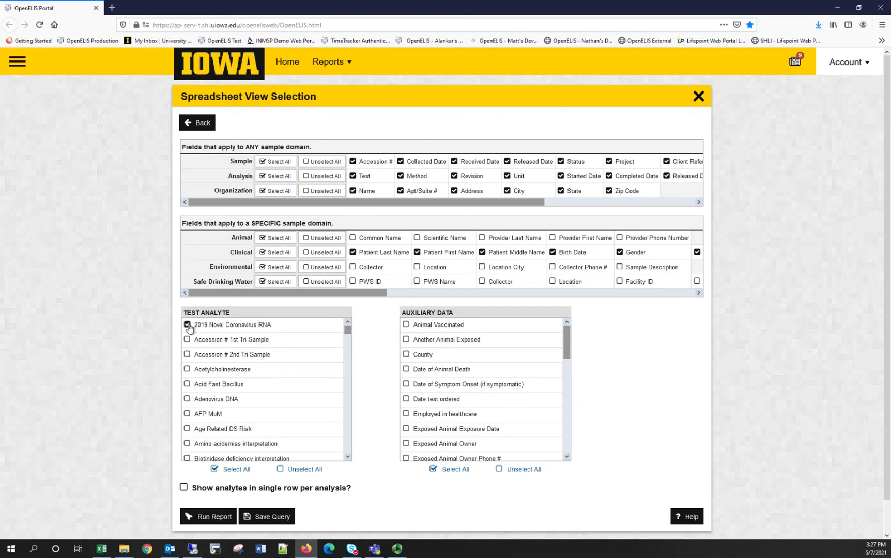
pyautogui.click(237, 470)
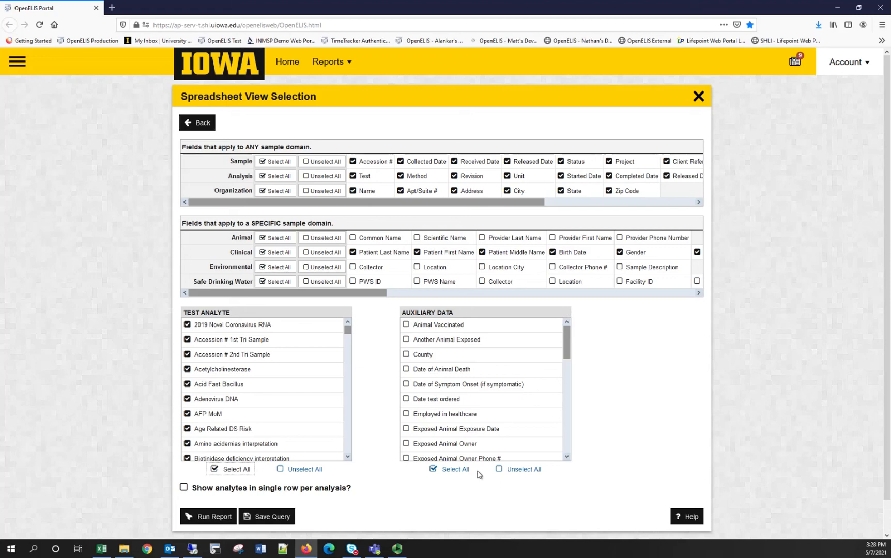
pyautogui.click(455, 469)
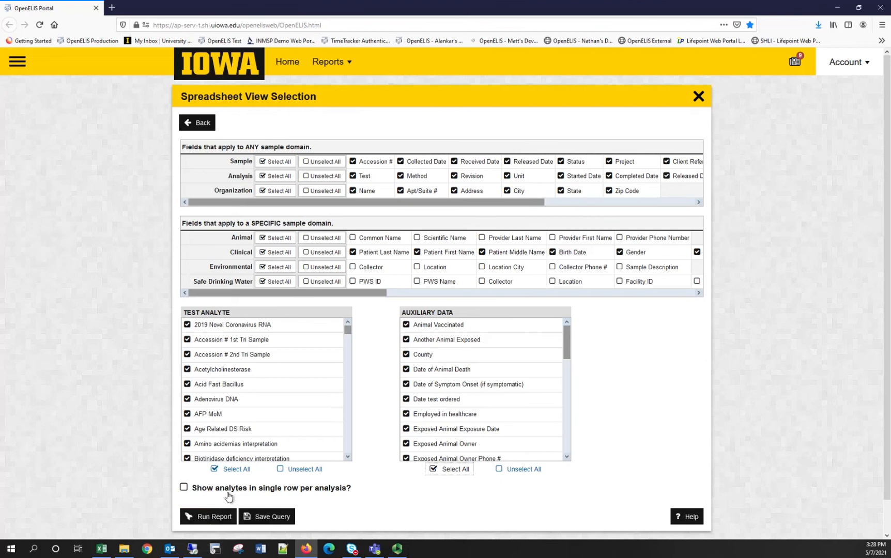
pyautogui.click(184, 488)
pyautogui.click(183, 487)
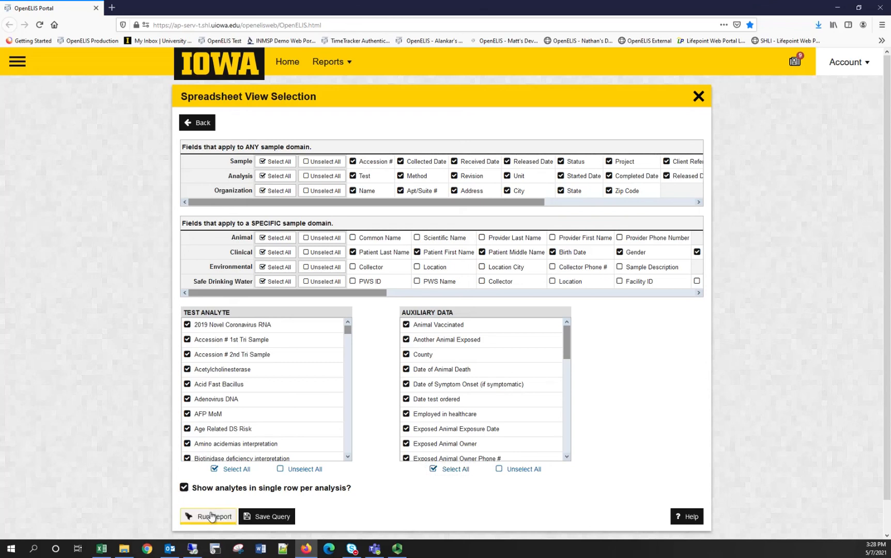
# Run the spreadsheet report, open it in Excel to review its columns through to the last one, and close the workbook.
pyautogui.click(211, 516)
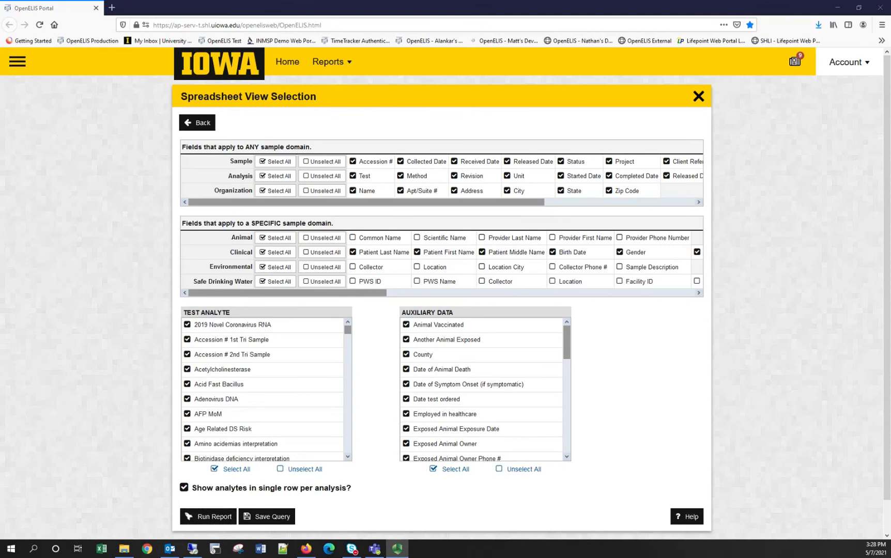
pyautogui.click(214, 516)
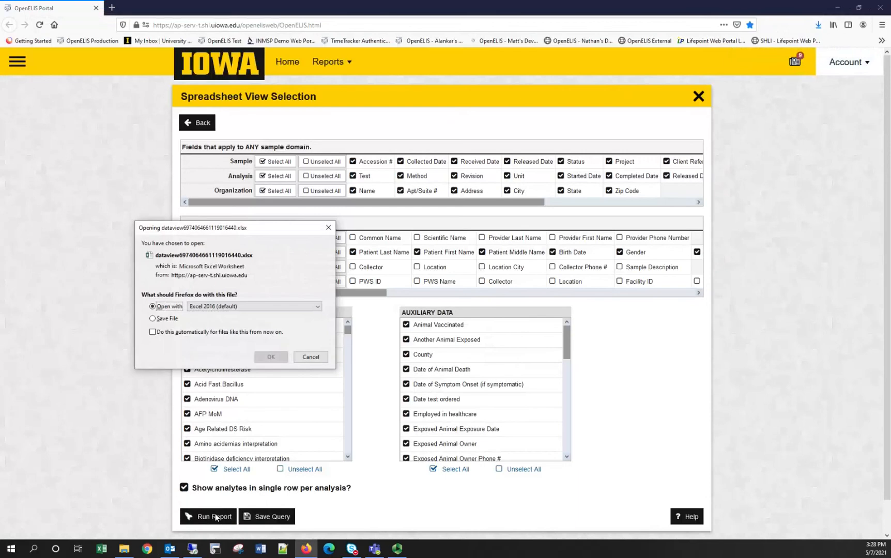
pyautogui.click(270, 357)
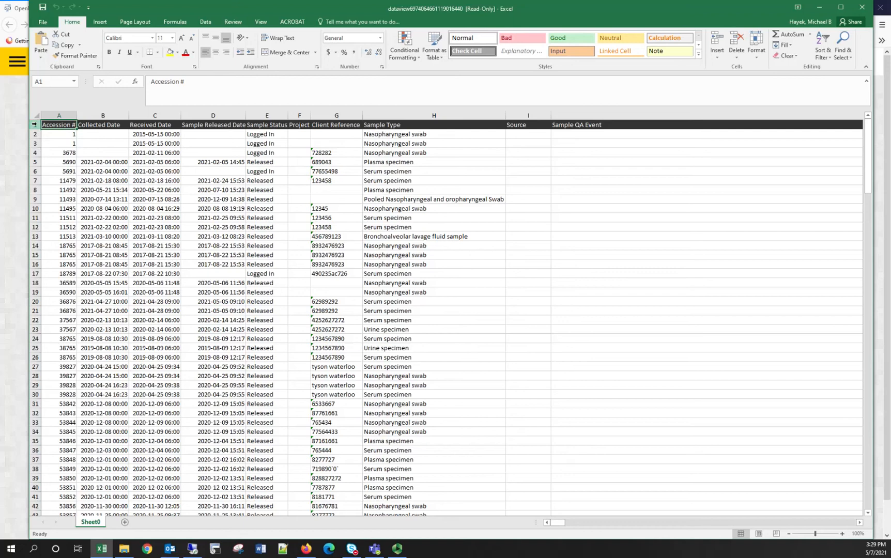
pyautogui.moveTo(557, 523); pyautogui.dragTo(880, 523)
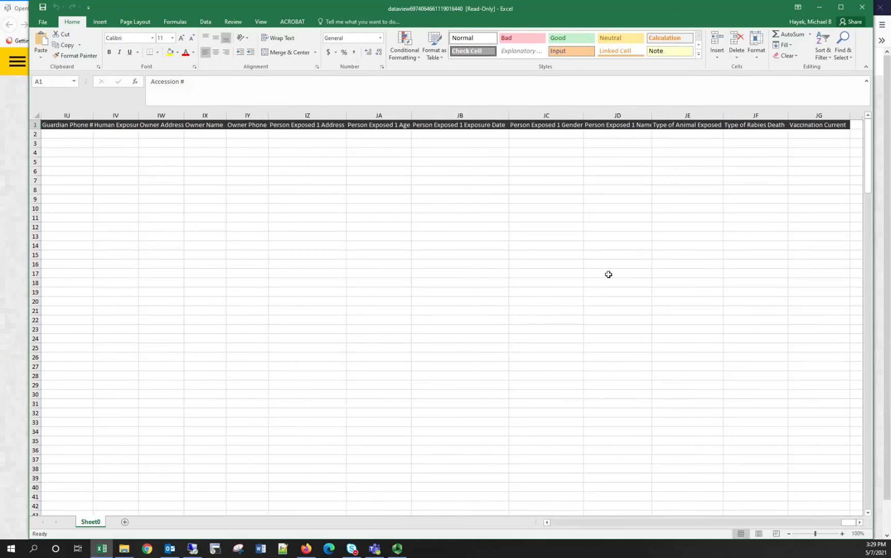
pyautogui.click(860, 10)
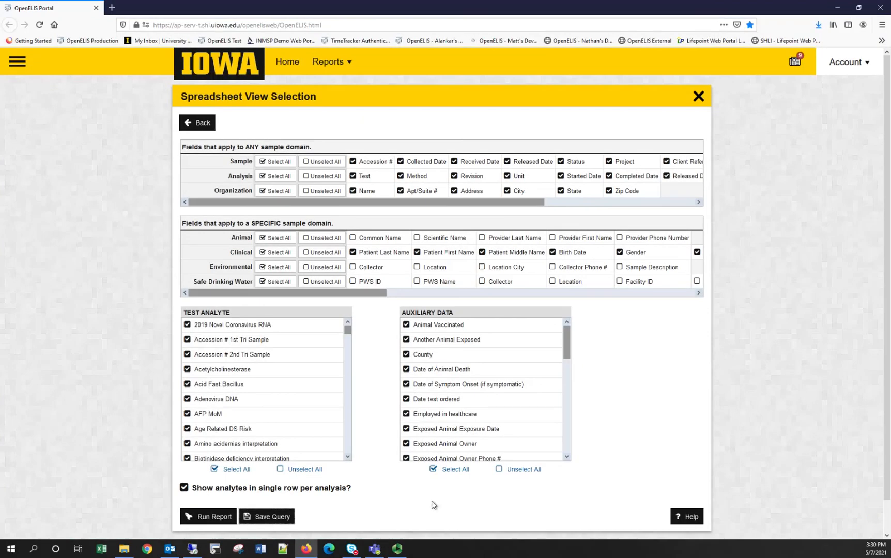
# Start saving the query as DataView.xml, start opening a saved query from the search form, and cancel both.
pyautogui.click(282, 516)
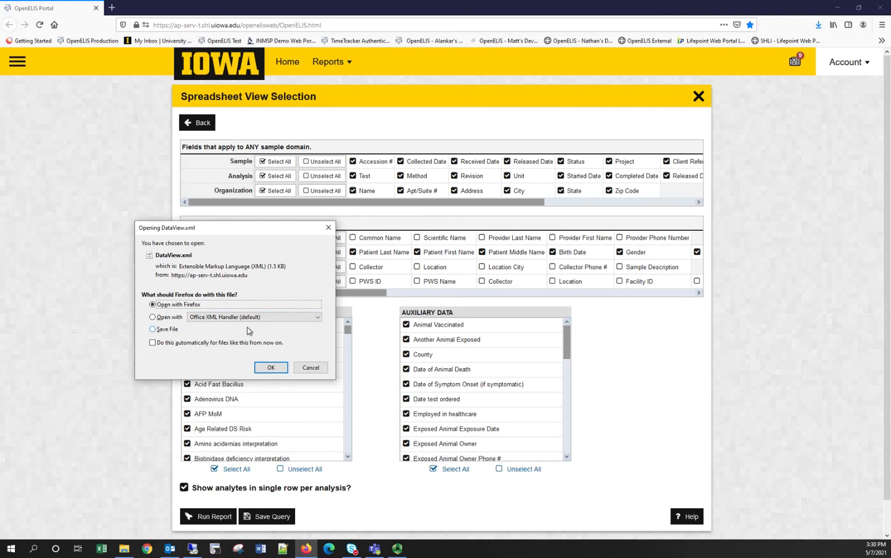
pyautogui.click(312, 368)
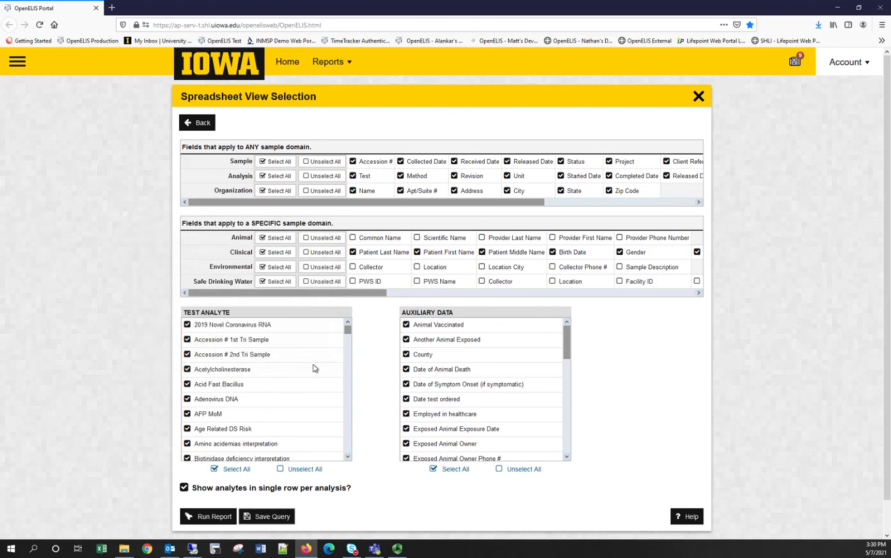
pyautogui.click(203, 123)
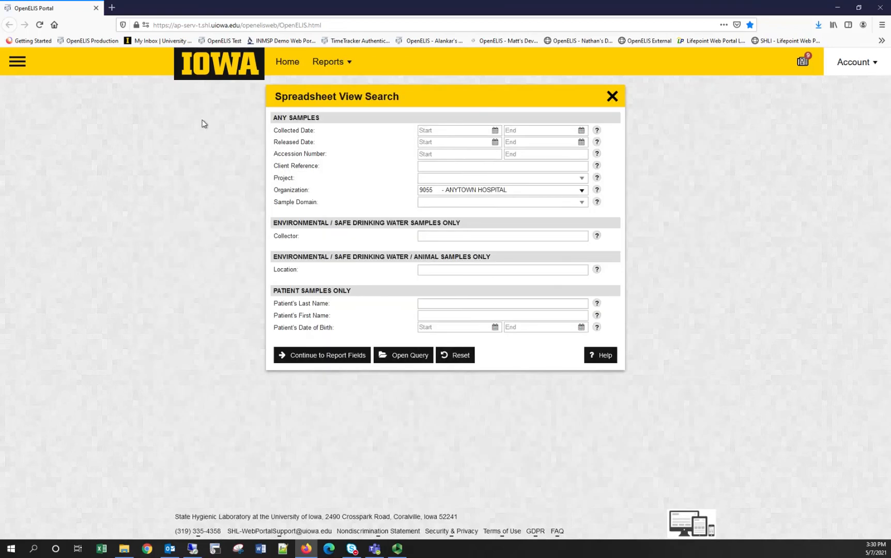
pyautogui.click(403, 358)
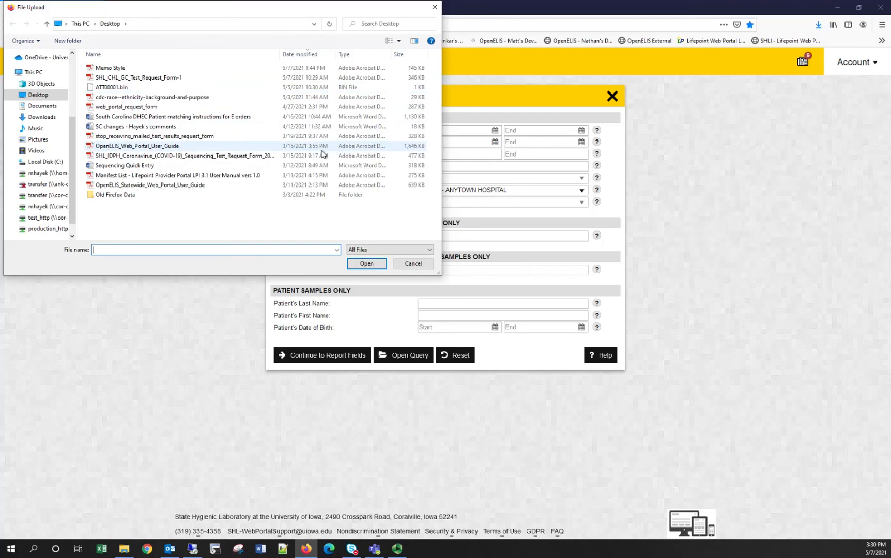
pyautogui.click(411, 264)
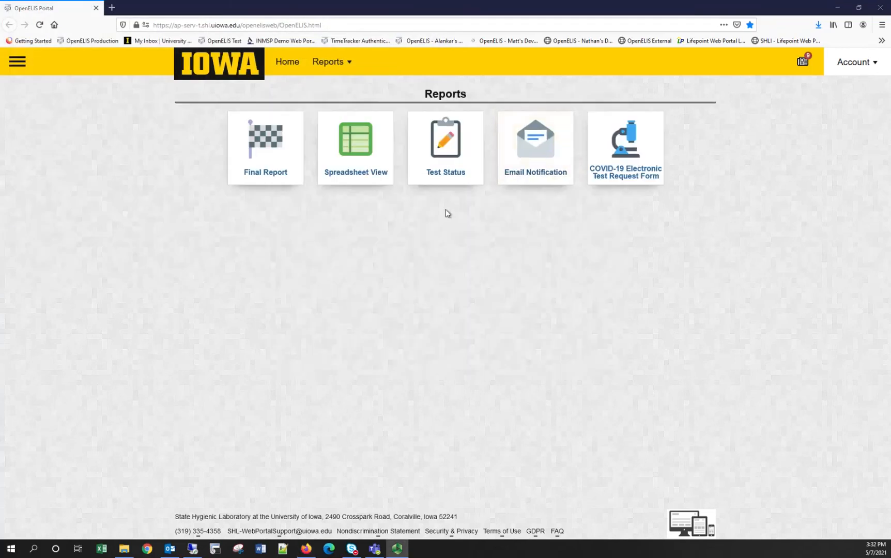
# View the Test Status list and examine the tests, QA events and meaning of the status icons for each sample.
pyautogui.click(443, 179)
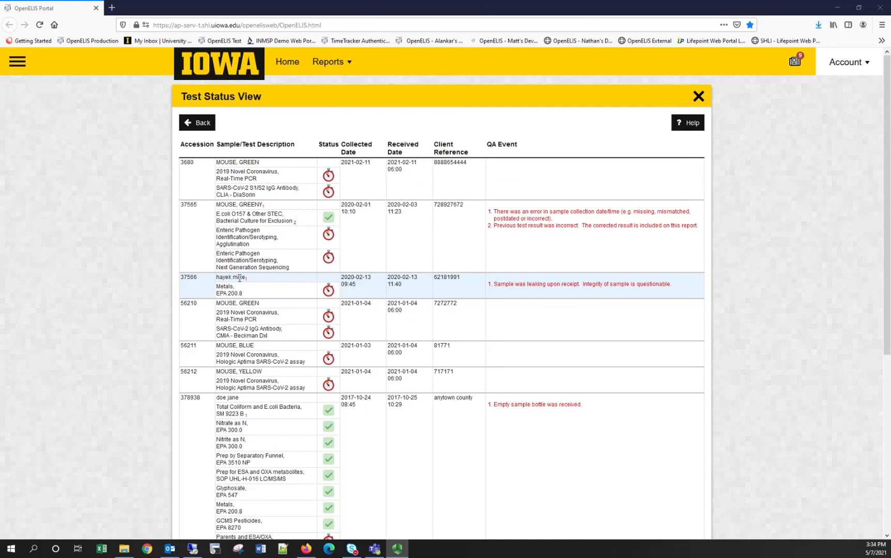
pyautogui.moveTo(886, 310); pyautogui.dragTo(889, 514)
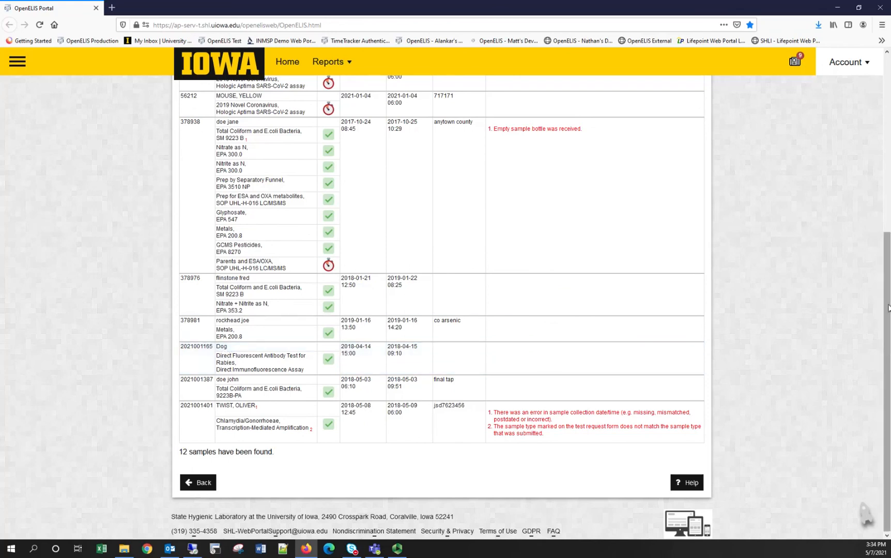
pyautogui.moveTo(887, 290); pyautogui.dragTo(868, 137)
pyautogui.scroll(2, 868, 137)
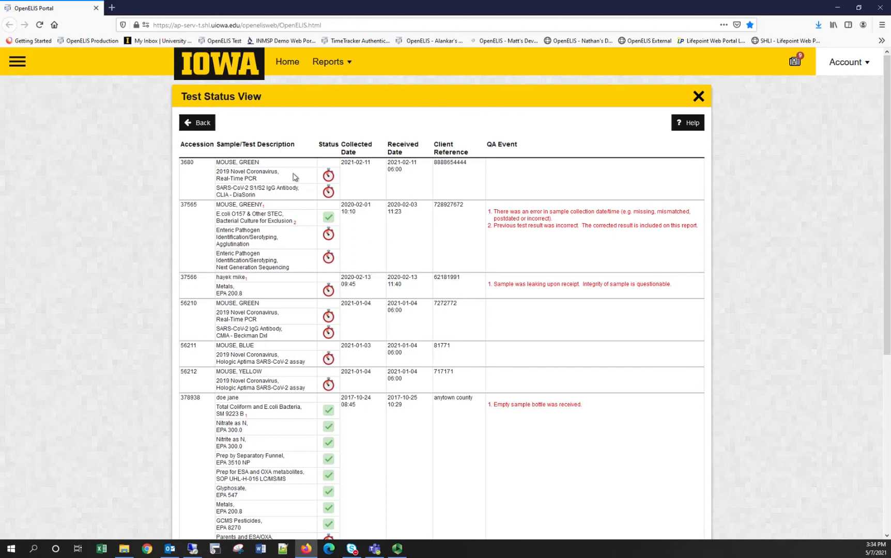
pyautogui.moveTo(333, 179)
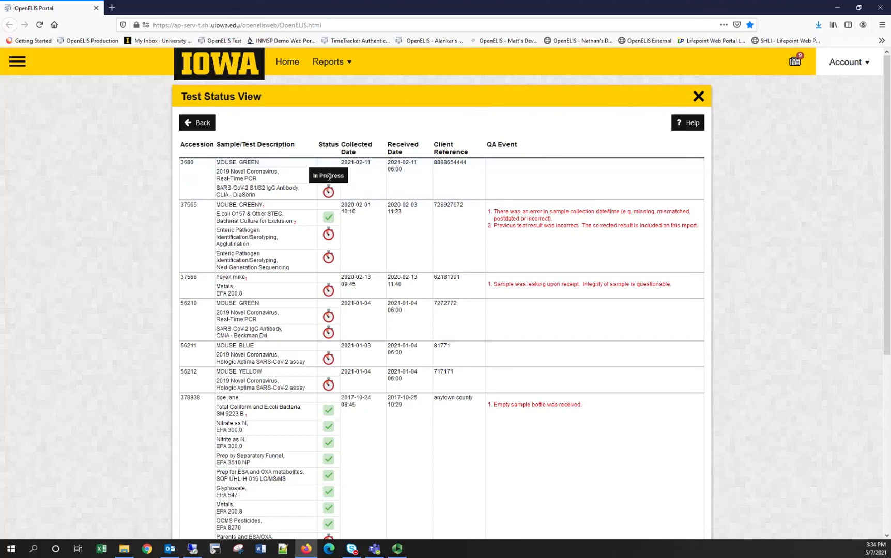
pyautogui.moveTo(328, 214)
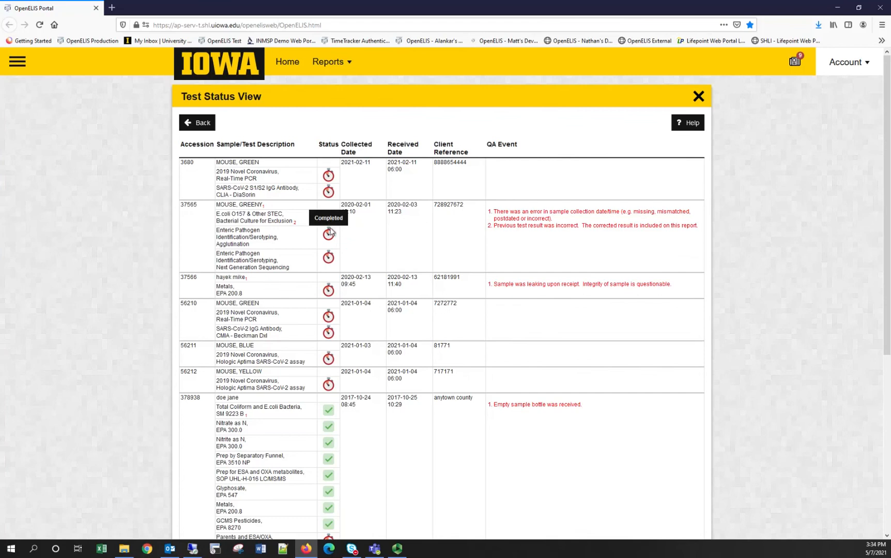
pyautogui.moveTo(329, 257)
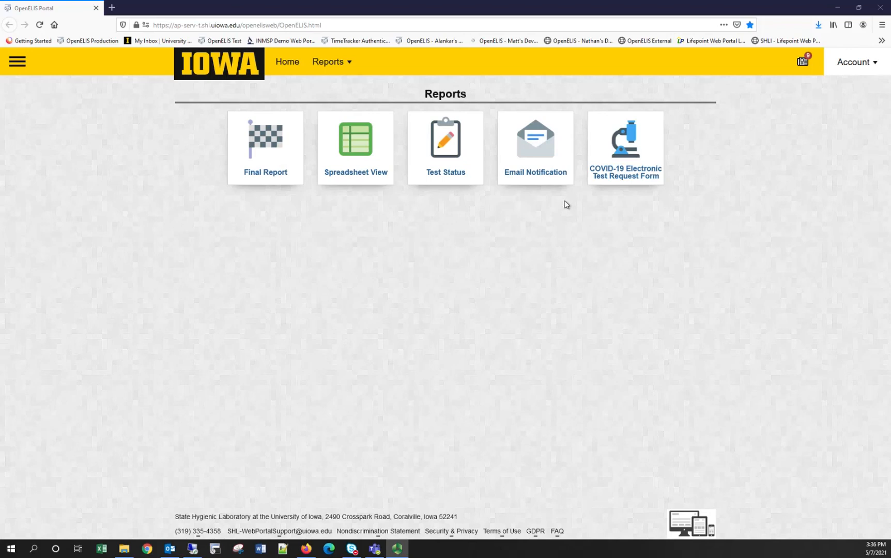
# Open Email Notification, start adding an entry for ANYTOWN HOSPITAL, check the available filter options, and cancel the entry.
pyautogui.click(550, 177)
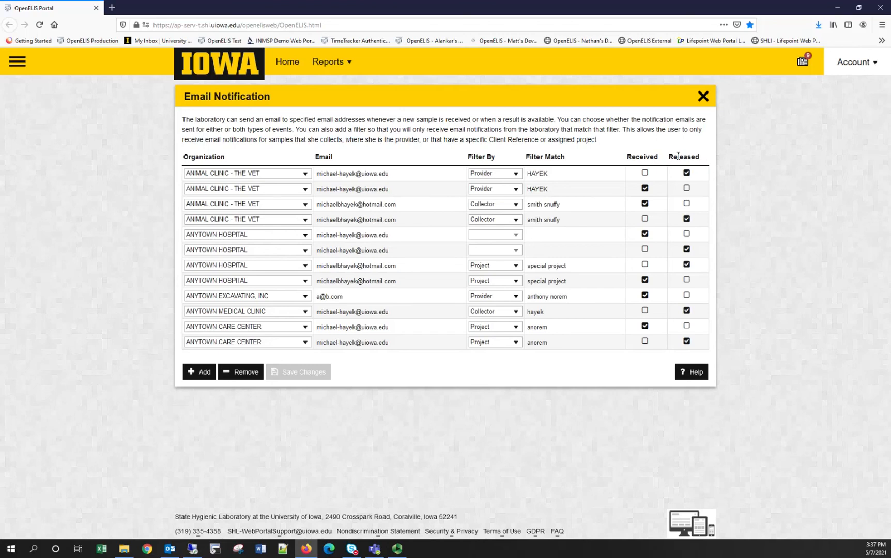
pyautogui.click(200, 373)
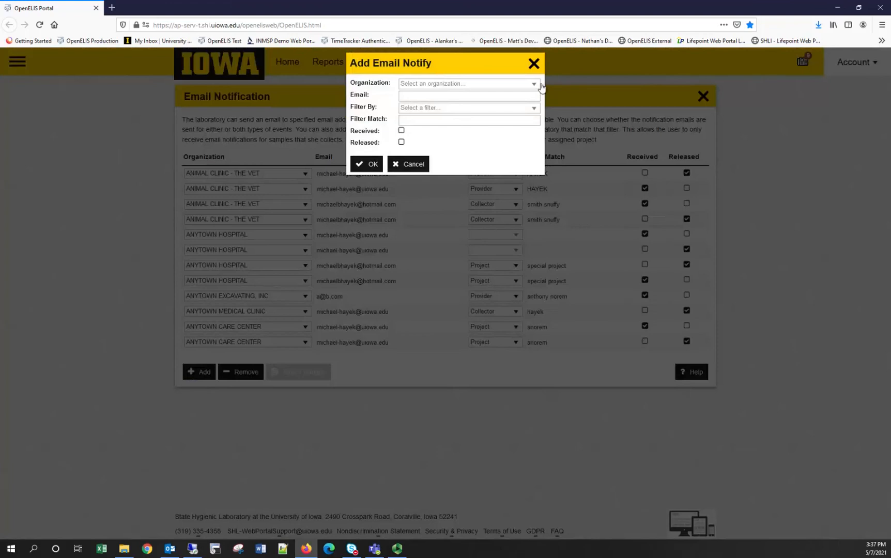
pyautogui.click(534, 83)
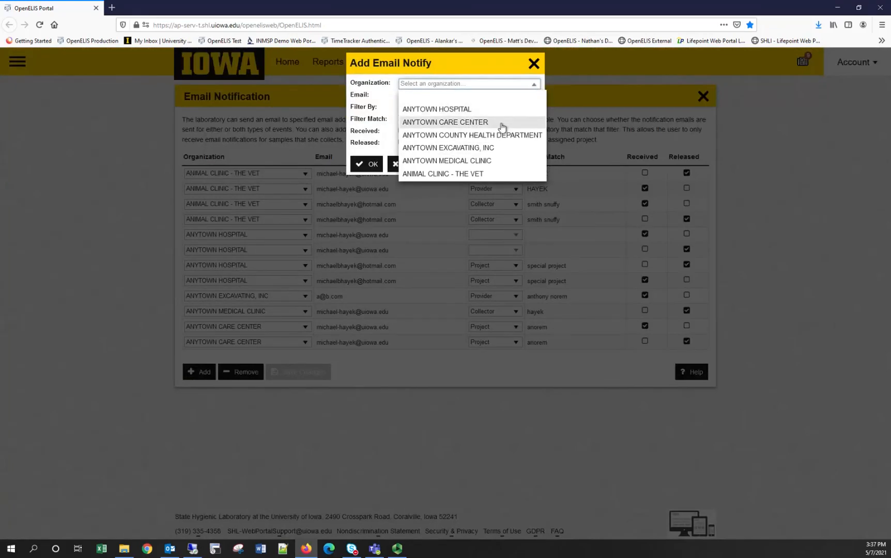
pyautogui.click(476, 112)
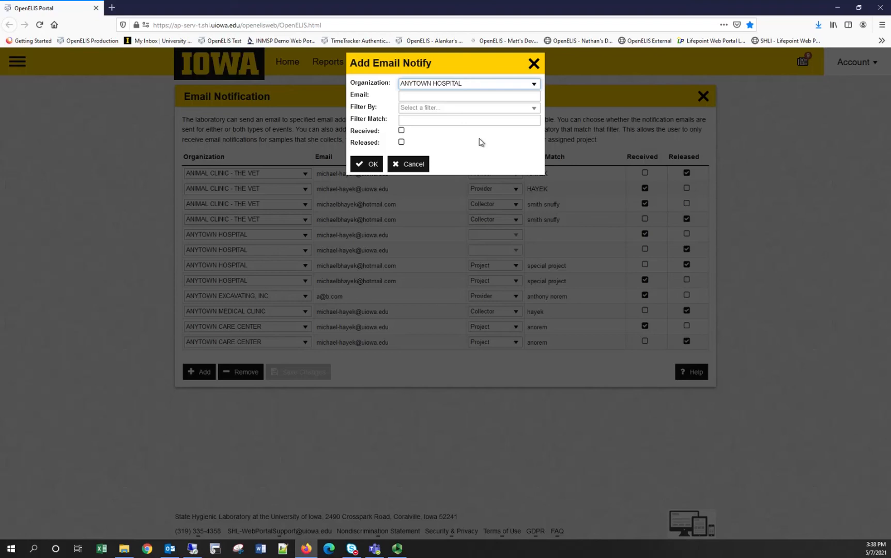
pyautogui.click(535, 110)
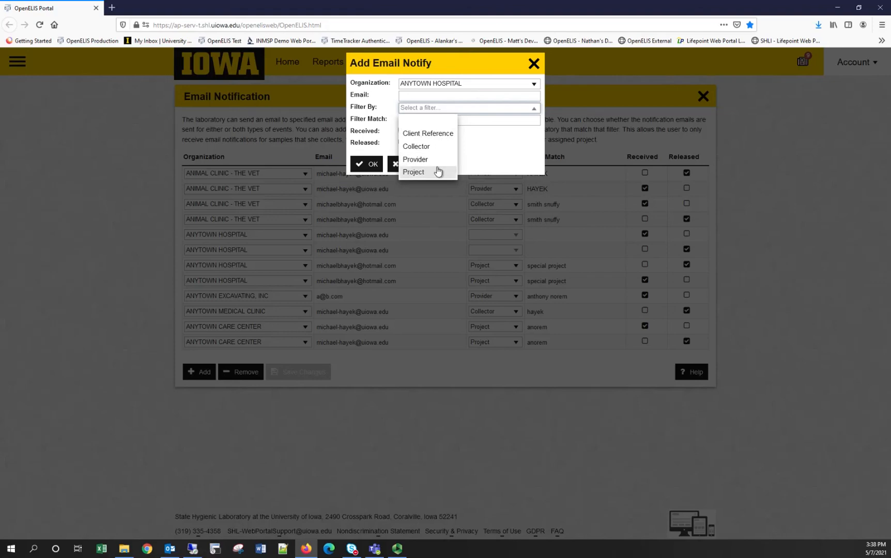
pyautogui.click(514, 120)
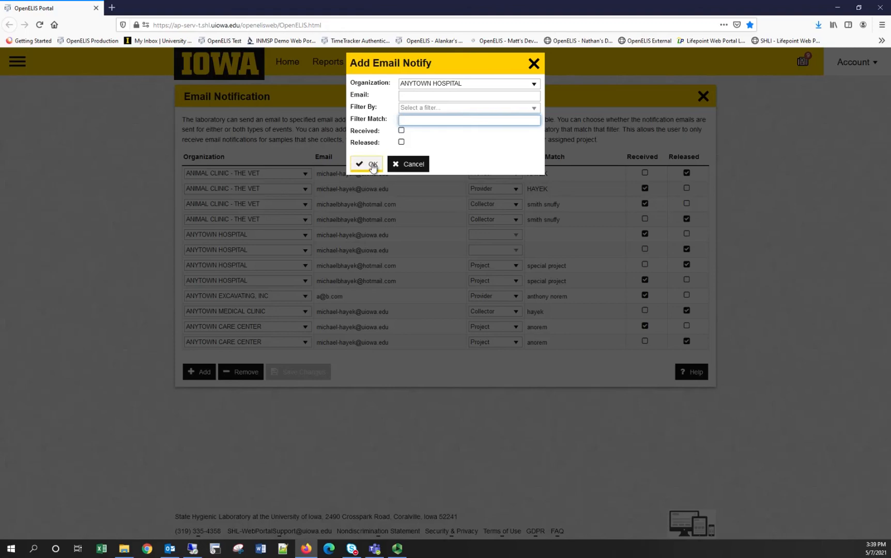
pyautogui.click(532, 66)
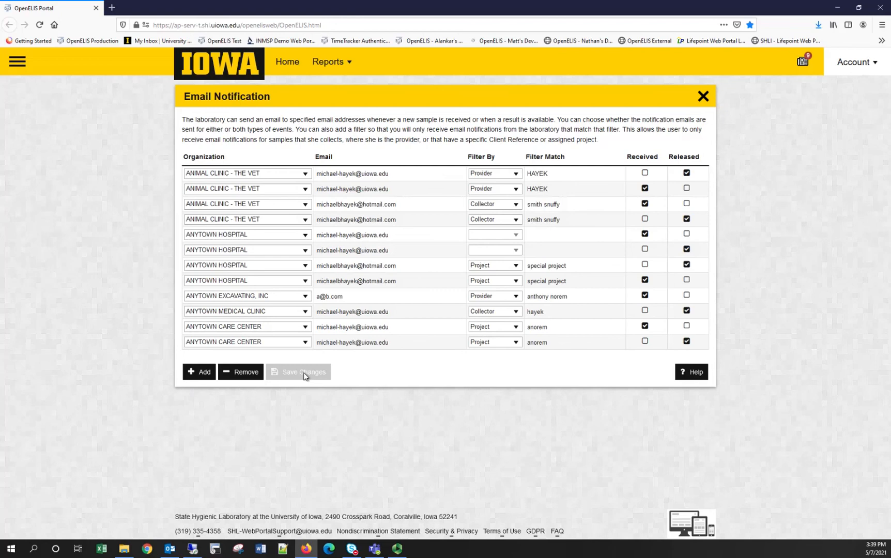
# Examine the editable email and organization fields of existing notification entries, and open the help for email notifications.
pyautogui.click(343, 206)
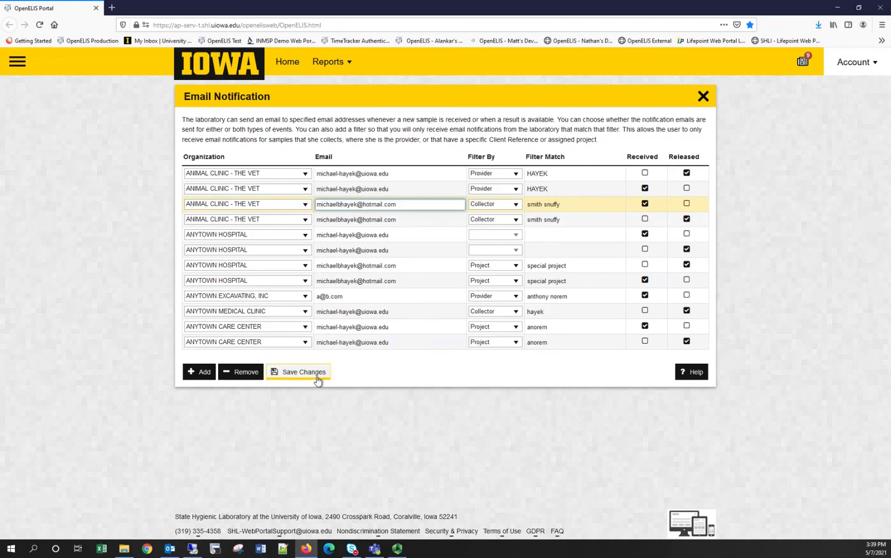
pyautogui.click(245, 267)
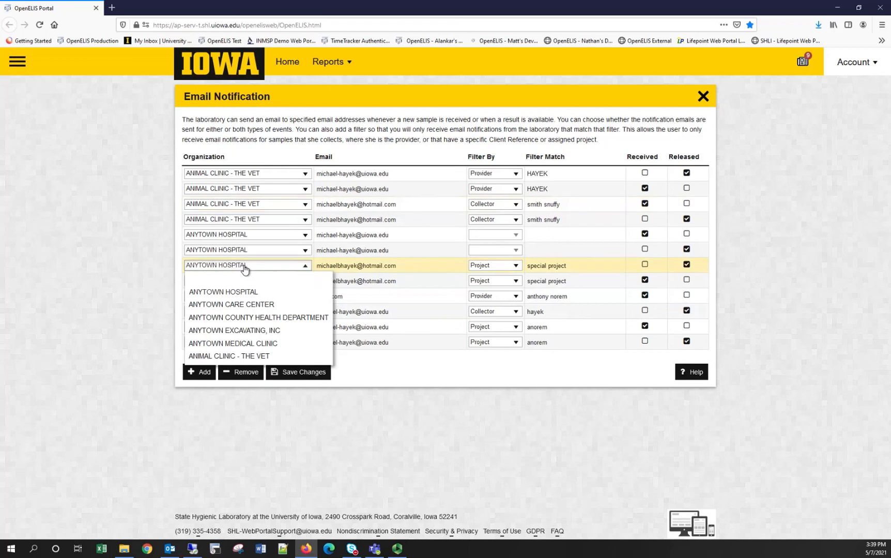
pyautogui.click(359, 265)
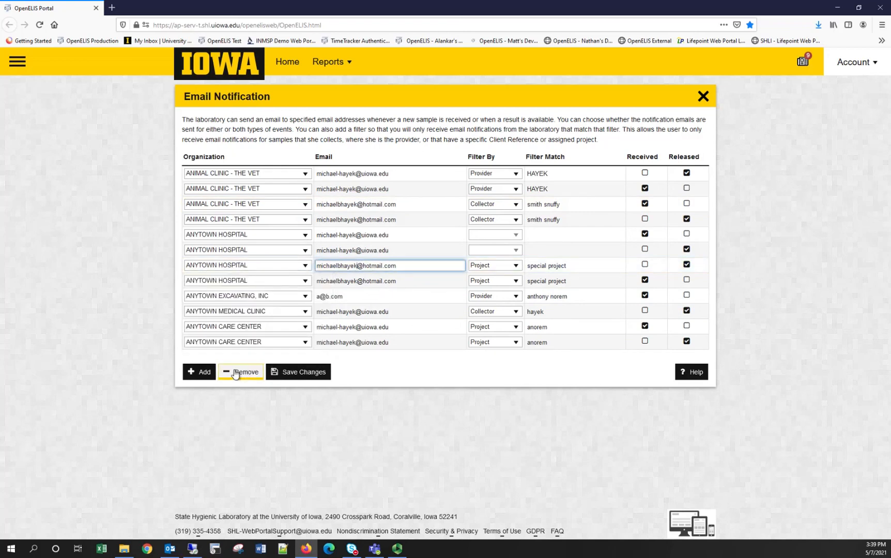
pyautogui.click(692, 373)
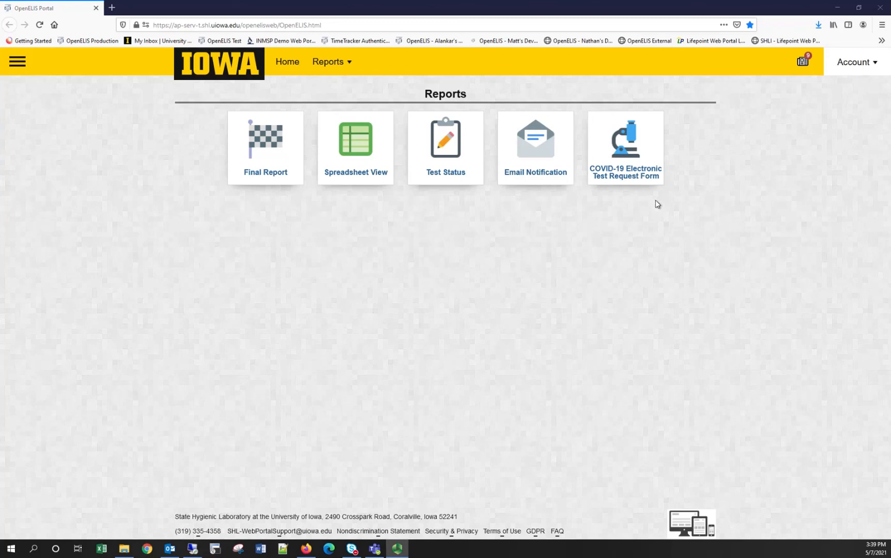
# Open the COVID-19 Electronic Test Request Form and choose ANYTOWN HOSPITAL as the reporting organization.
pyautogui.click(634, 166)
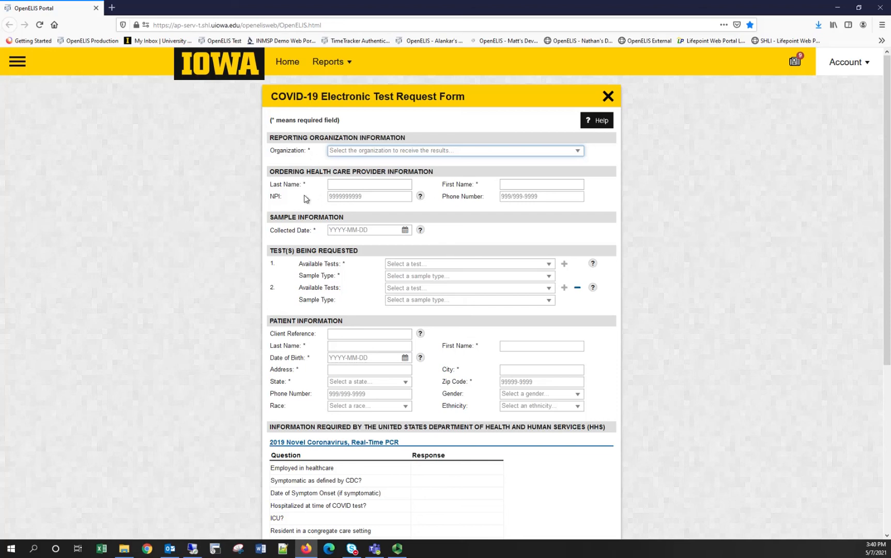
pyautogui.click(578, 152)
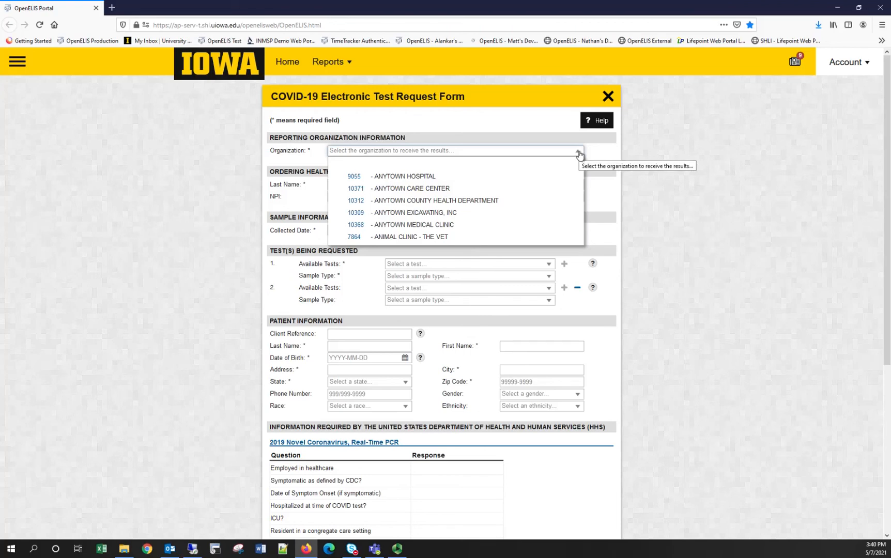
pyautogui.click(463, 176)
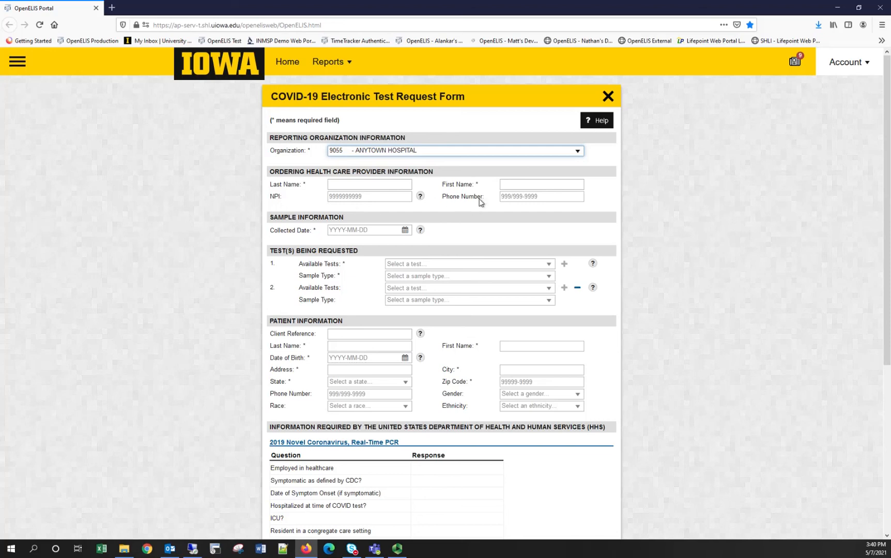
# Request 2019 Novel Coronavirus, Real-Time PCR as the first test, with Nasopharyngeal swab as the sample type.
pyautogui.click(548, 267)
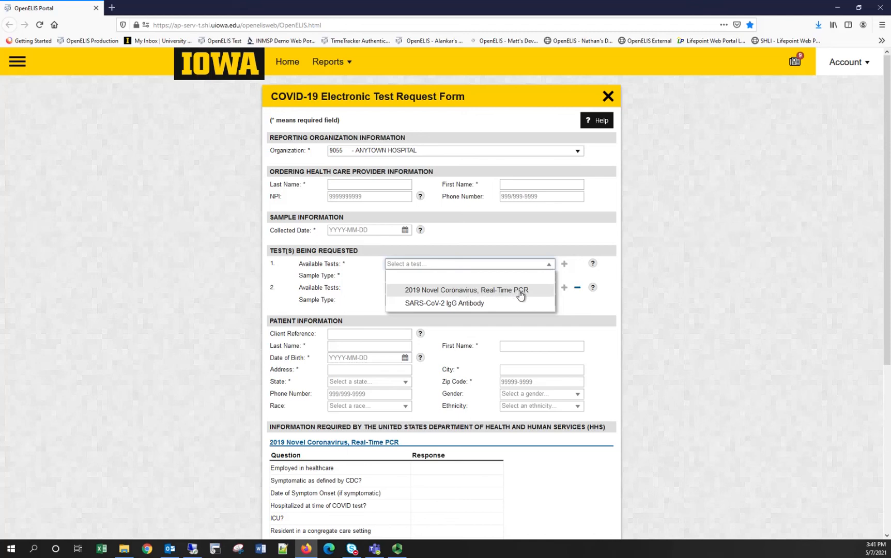
pyautogui.click(483, 292)
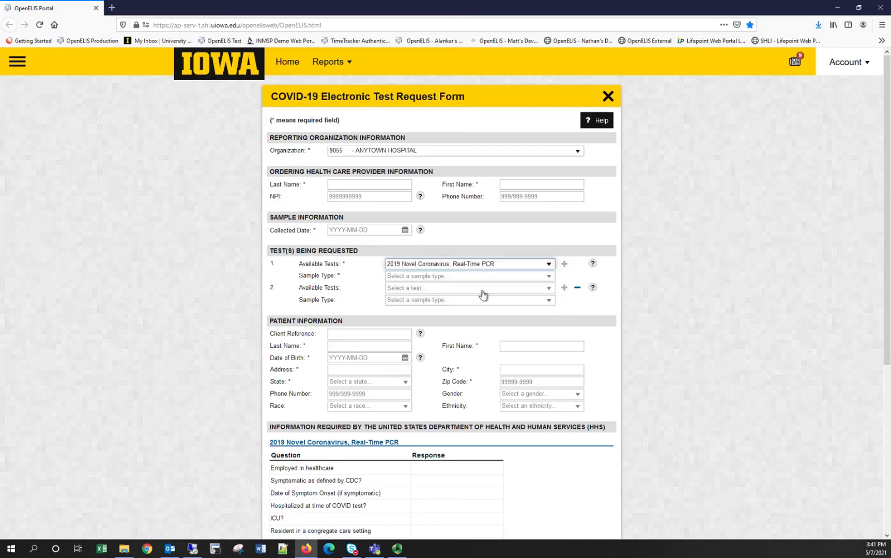
pyautogui.click(549, 277)
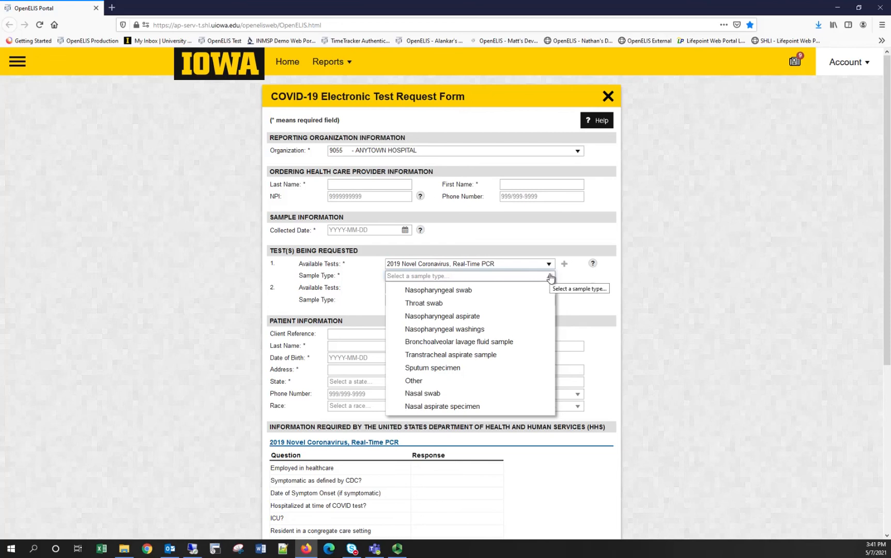
pyautogui.click(499, 291)
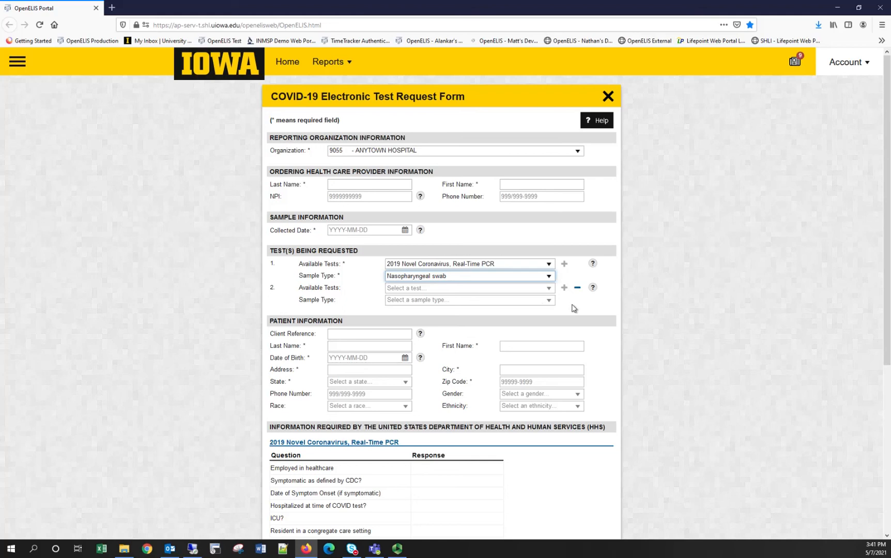
# Request SARS-CoV-2 IgG Antibody as the second test, with Serum specimen as the sample type.
pyautogui.click(549, 291)
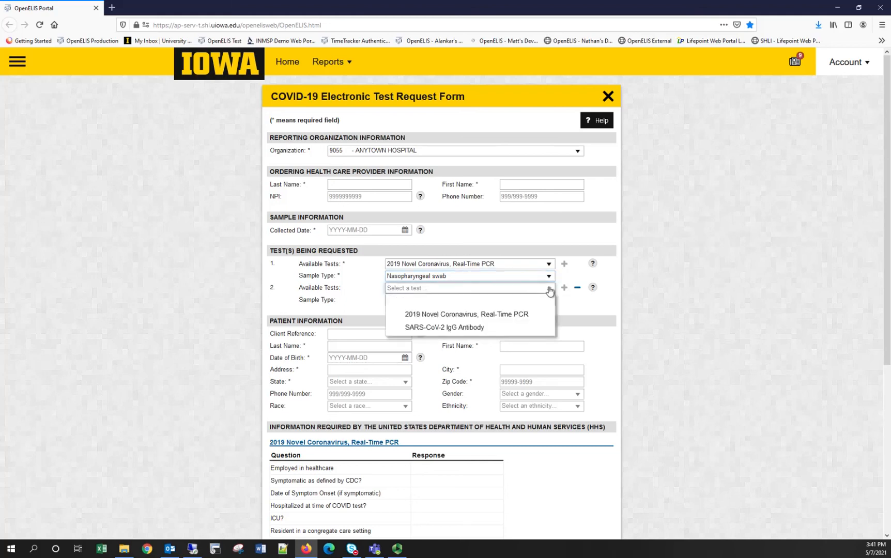
pyautogui.click(442, 328)
pyautogui.click(547, 300)
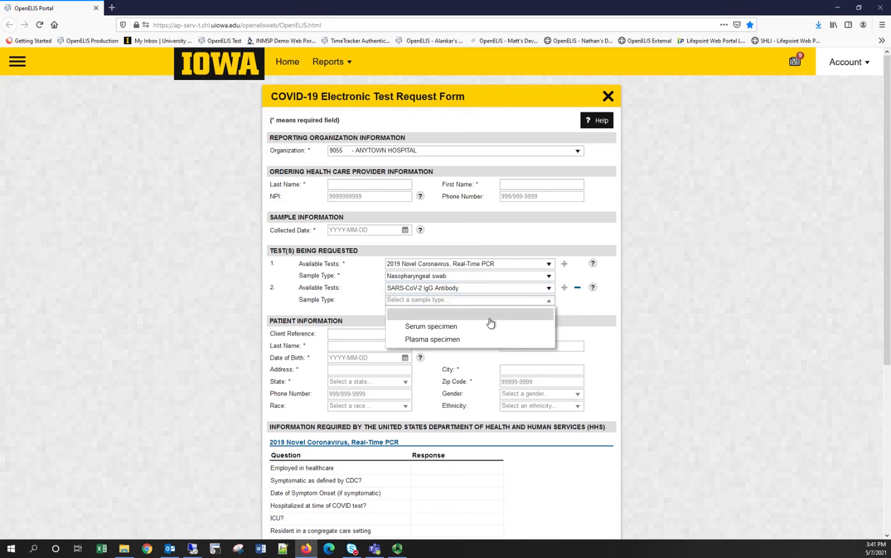
pyautogui.click(475, 327)
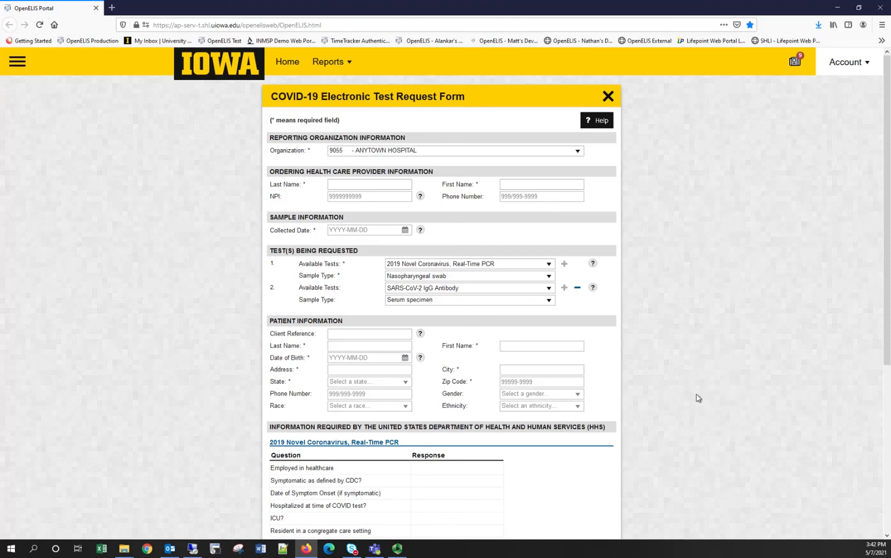
# Examine the HHS-required questions and their response fields, the additional information, and the remaining sections of the test request form.
pyautogui.moveTo(886, 357); pyautogui.dragTo(873, 485)
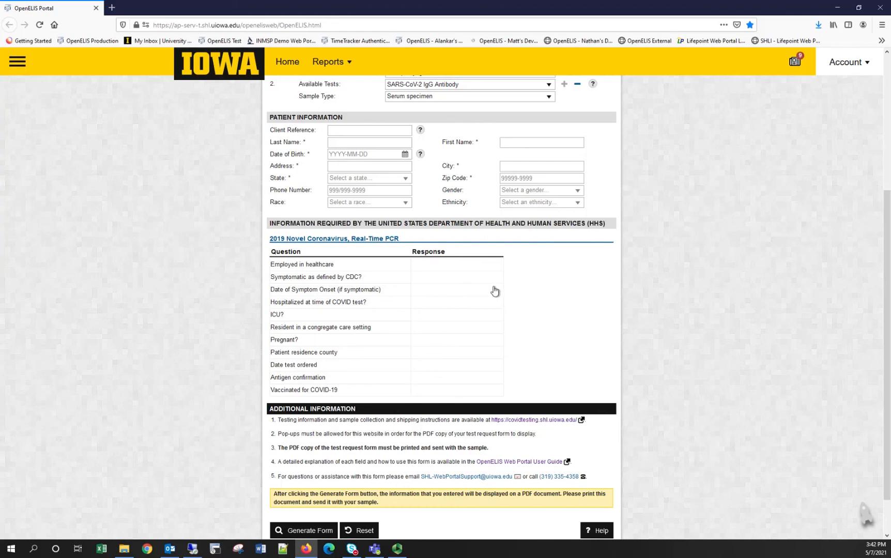
pyautogui.click(465, 265)
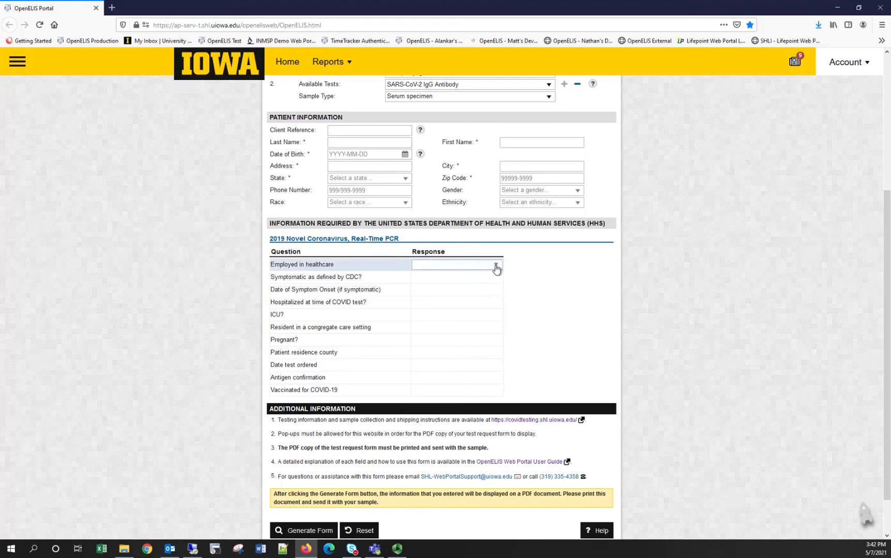
pyautogui.click(496, 266)
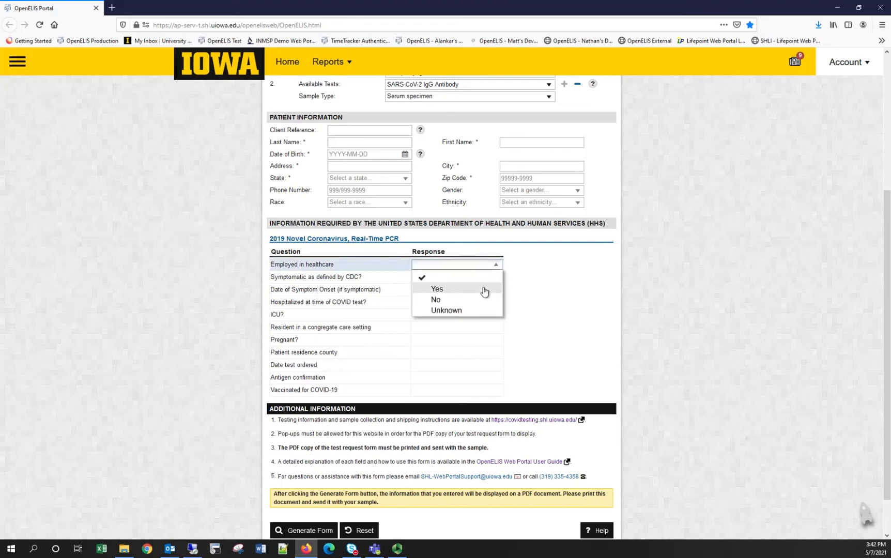
pyautogui.click(491, 363)
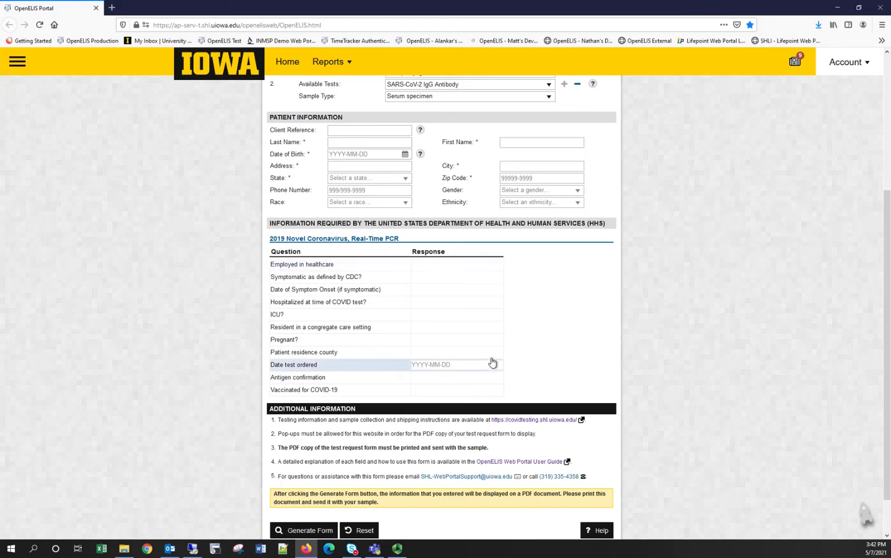
pyautogui.click(495, 341)
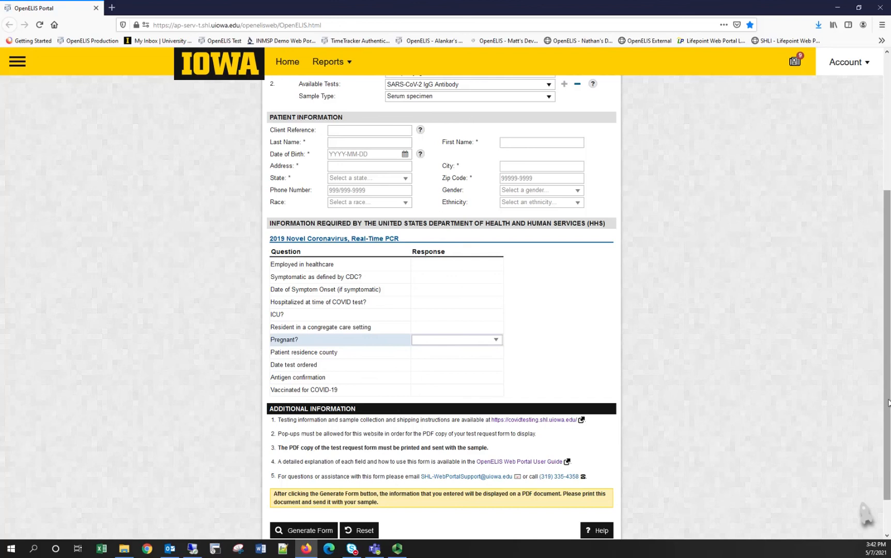
pyautogui.scroll(-2, 887, 402)
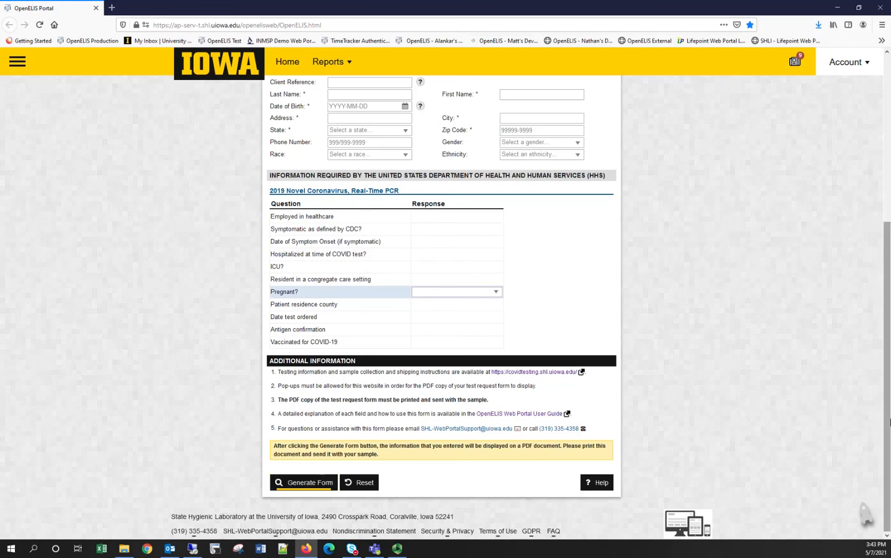
pyautogui.moveTo(888, 396); pyautogui.dragTo(889, 299)
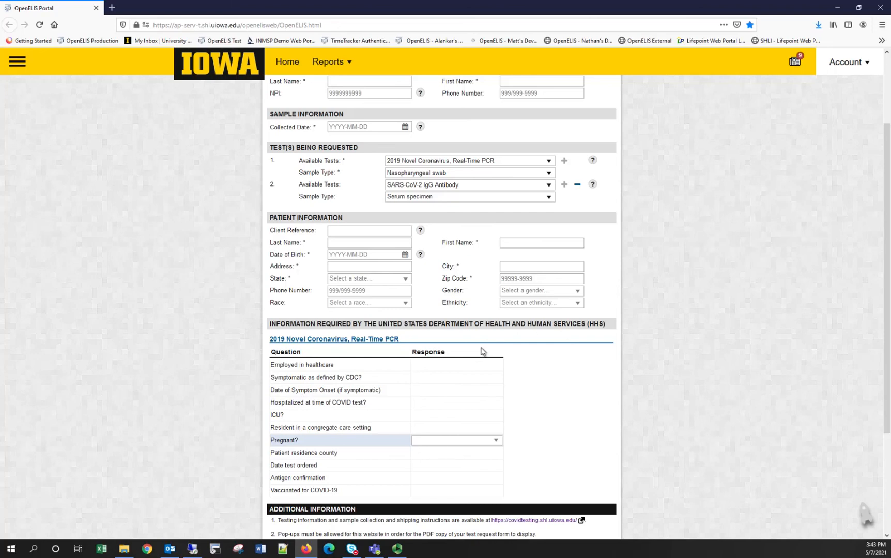
pyautogui.moveTo(885, 422); pyautogui.dragTo(888, 360)
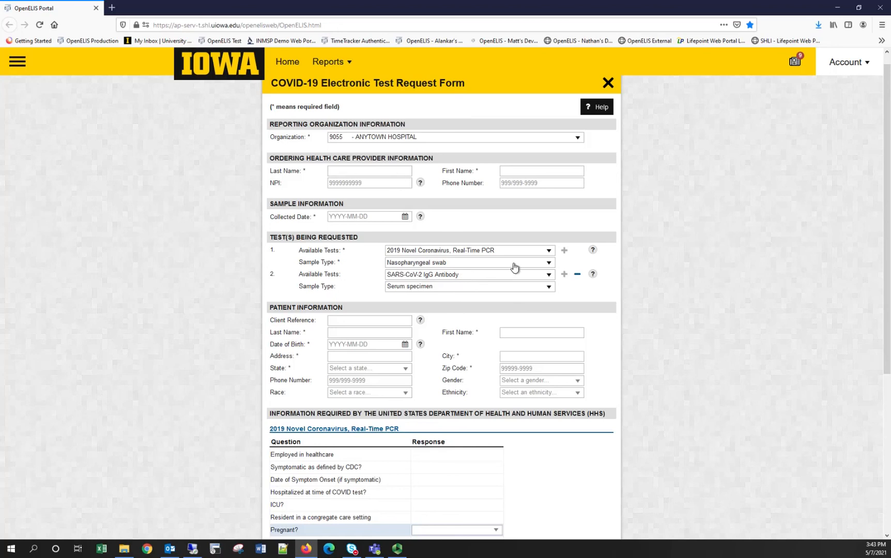
pyautogui.moveTo(887, 371); pyautogui.dragTo(858, 544)
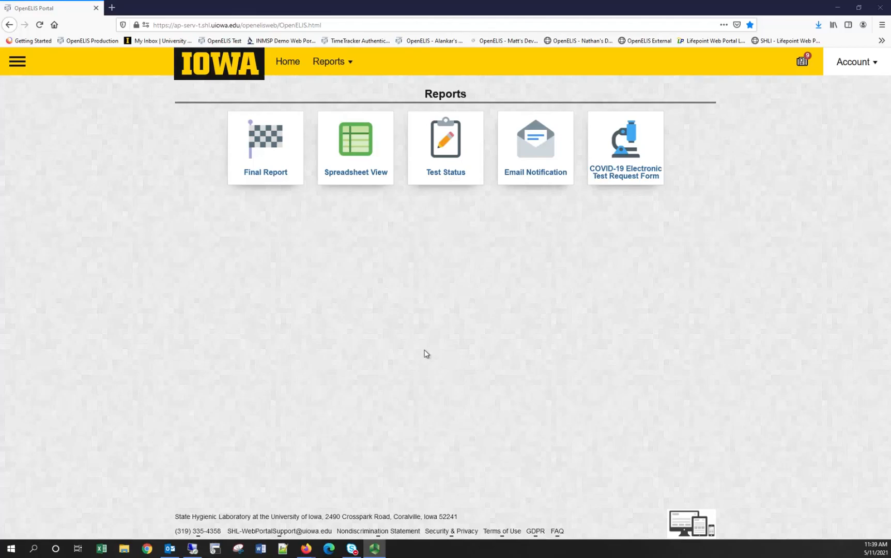
# Set the portal's font size to the smallest setting in the account preferences.
pyautogui.click(859, 68)
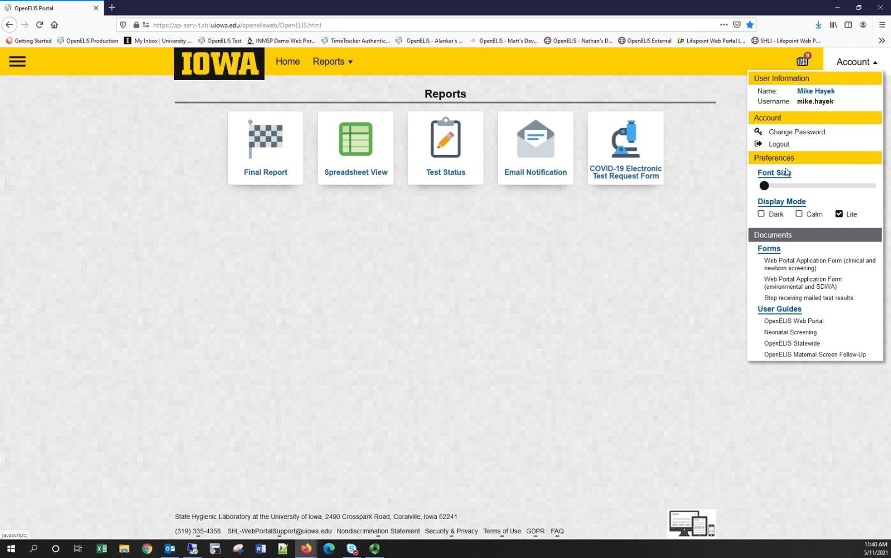
pyautogui.moveTo(776, 184)
pyautogui.moveTo(764, 189)
pyautogui.mouseDown()
pyautogui.moveTo(798, 191)
pyautogui.moveTo(838, 215)
pyautogui.moveTo(861, 210)
pyautogui.moveTo(756, 193)
pyautogui.moveTo(749, 199)
pyautogui.mouseUp()
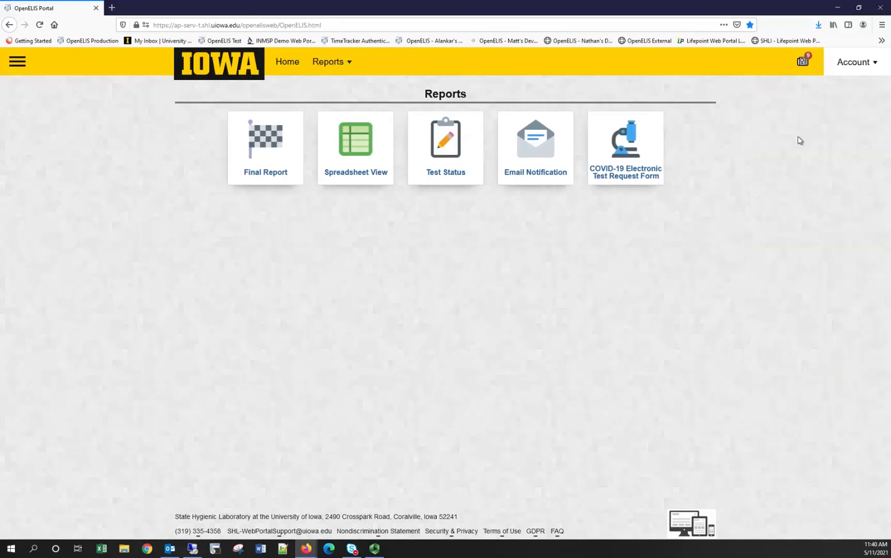
# Try the Calm display mode in the account preferences, and switch the portal to Dark display mode.
pyautogui.click(857, 68)
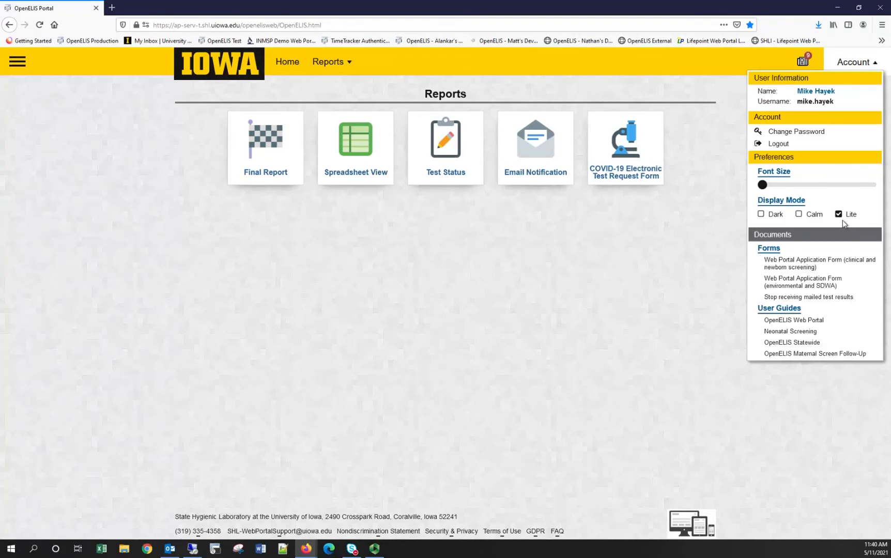
pyautogui.click(800, 217)
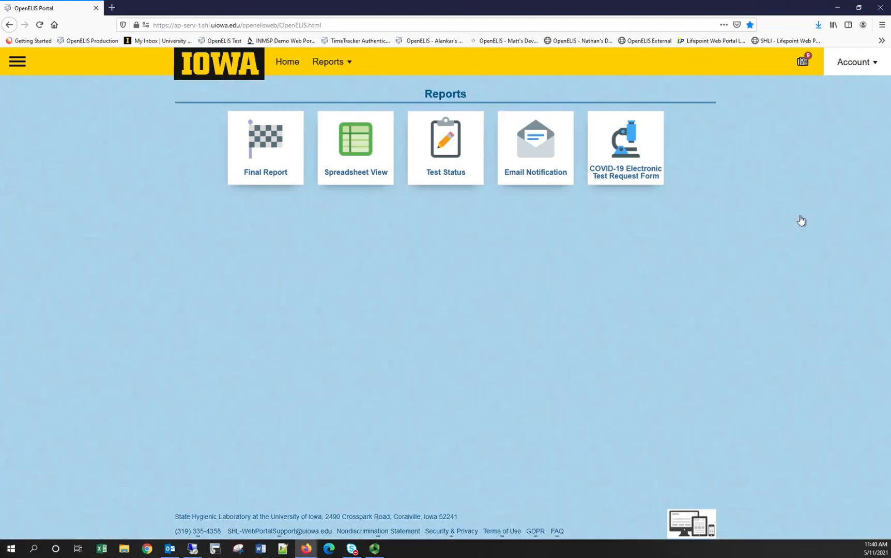
pyautogui.click(859, 66)
pyautogui.click(763, 215)
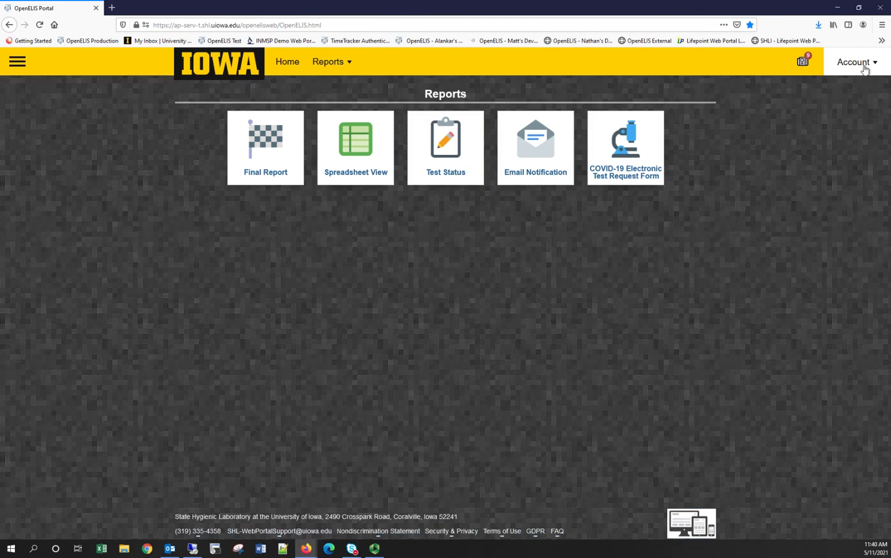
# Switch the portal to Lite display mode, and review the forms and user guides offered for the account.
pyautogui.click(863, 68)
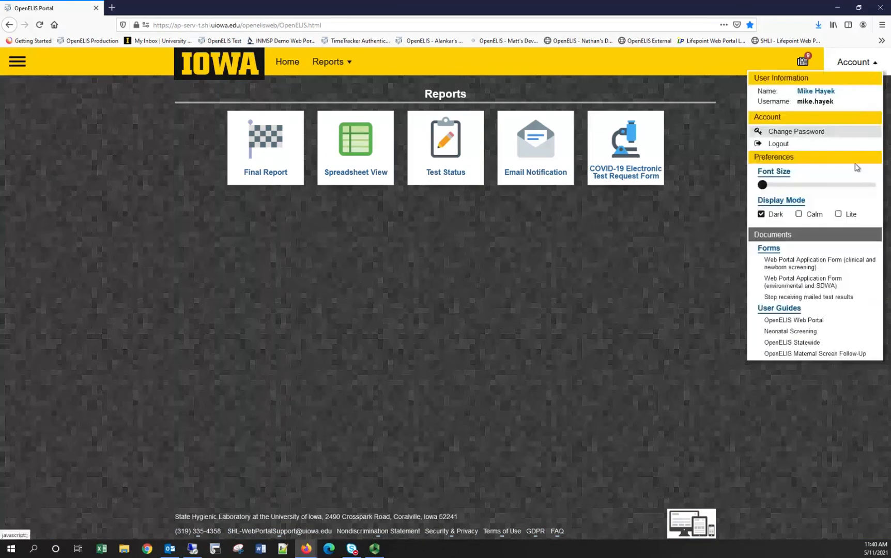
pyautogui.click(840, 215)
pyautogui.click(852, 66)
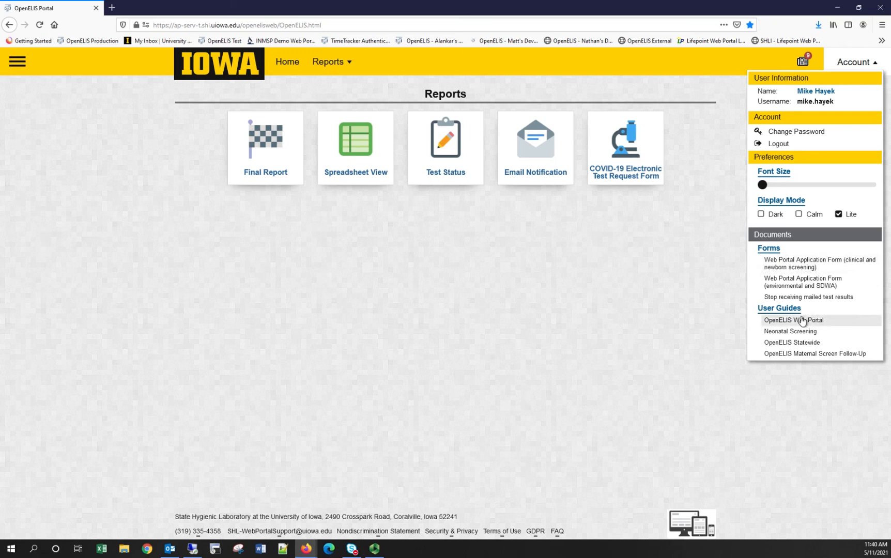
pyautogui.click(702, 308)
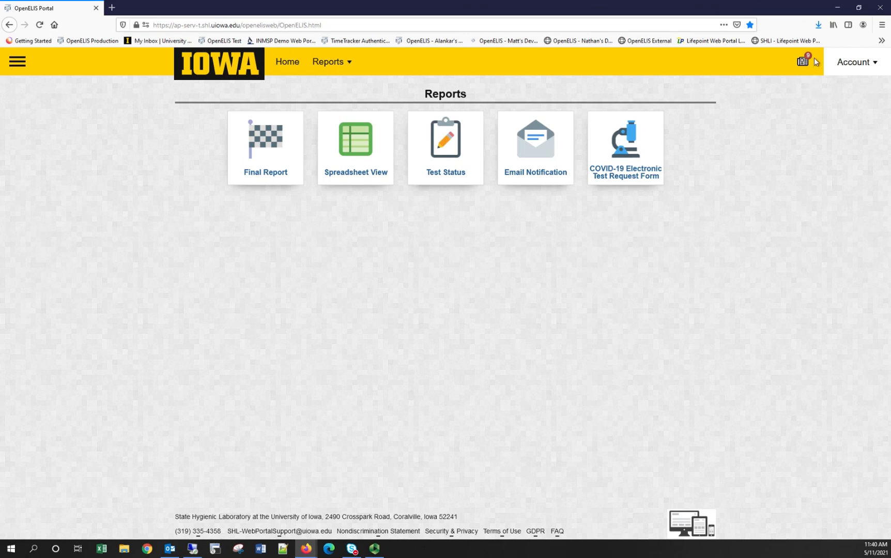
# Read through the portal's news announcements down to the last item, and close the news.
pyautogui.click(802, 62)
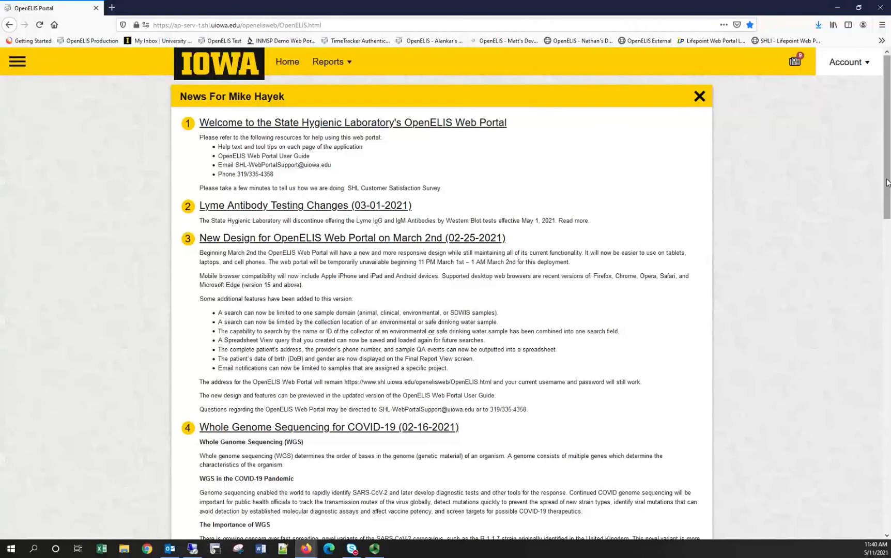
pyautogui.moveTo(888, 182); pyautogui.dragTo(888, 497)
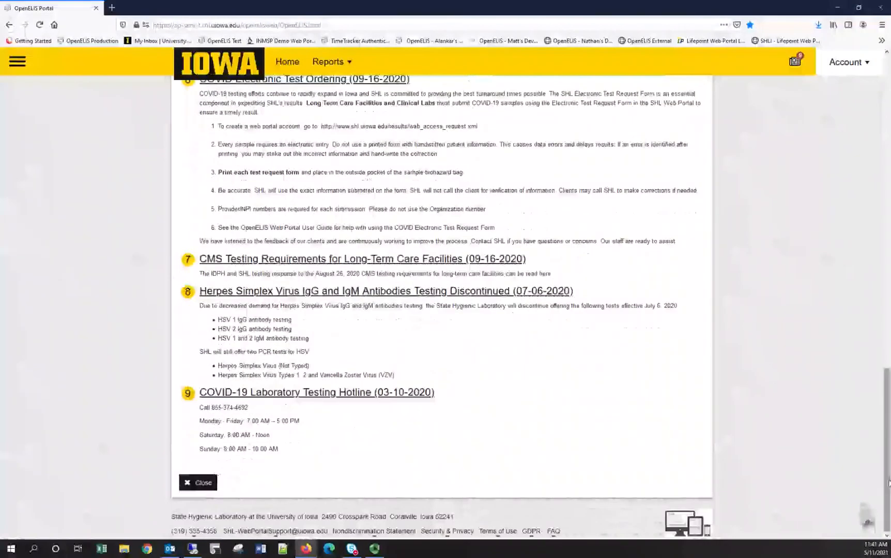
pyautogui.click(204, 483)
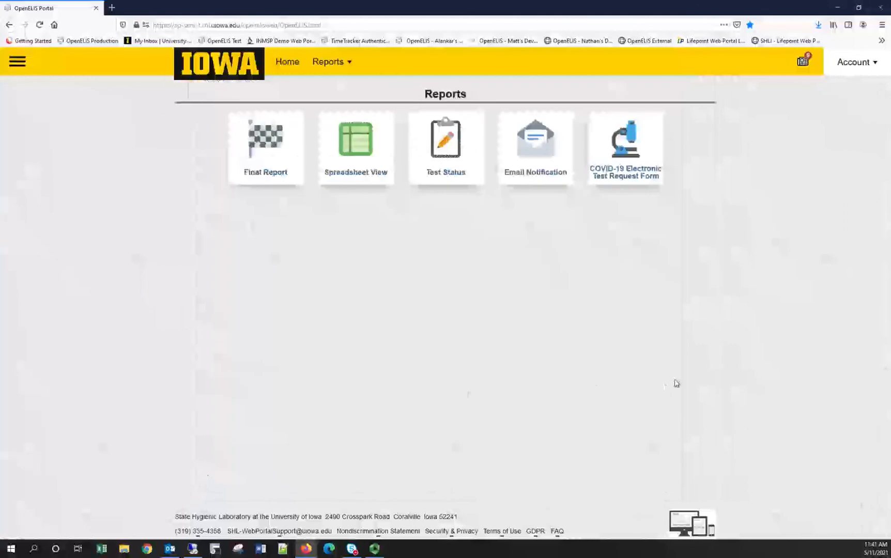
# Open the portal's FAQ and expand the question about where to look if a Final Report can't be found.
pyautogui.click(557, 532)
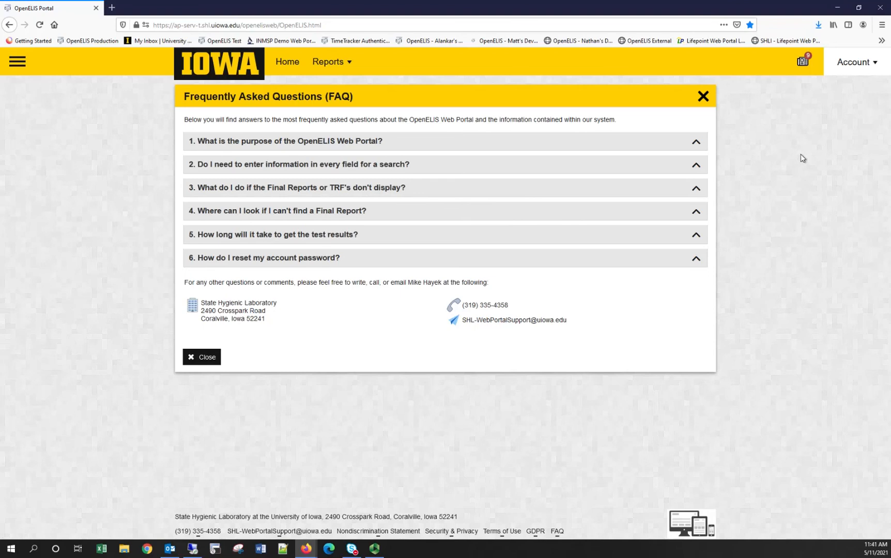
pyautogui.click(696, 213)
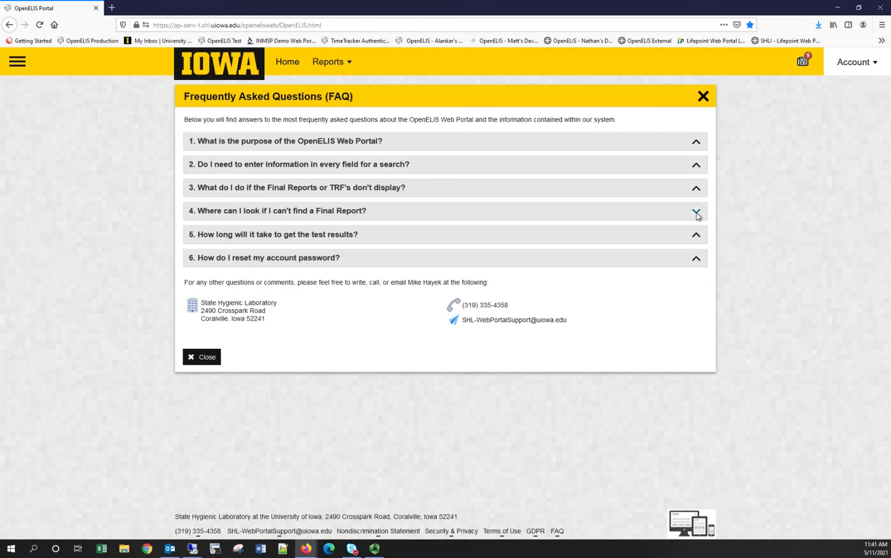